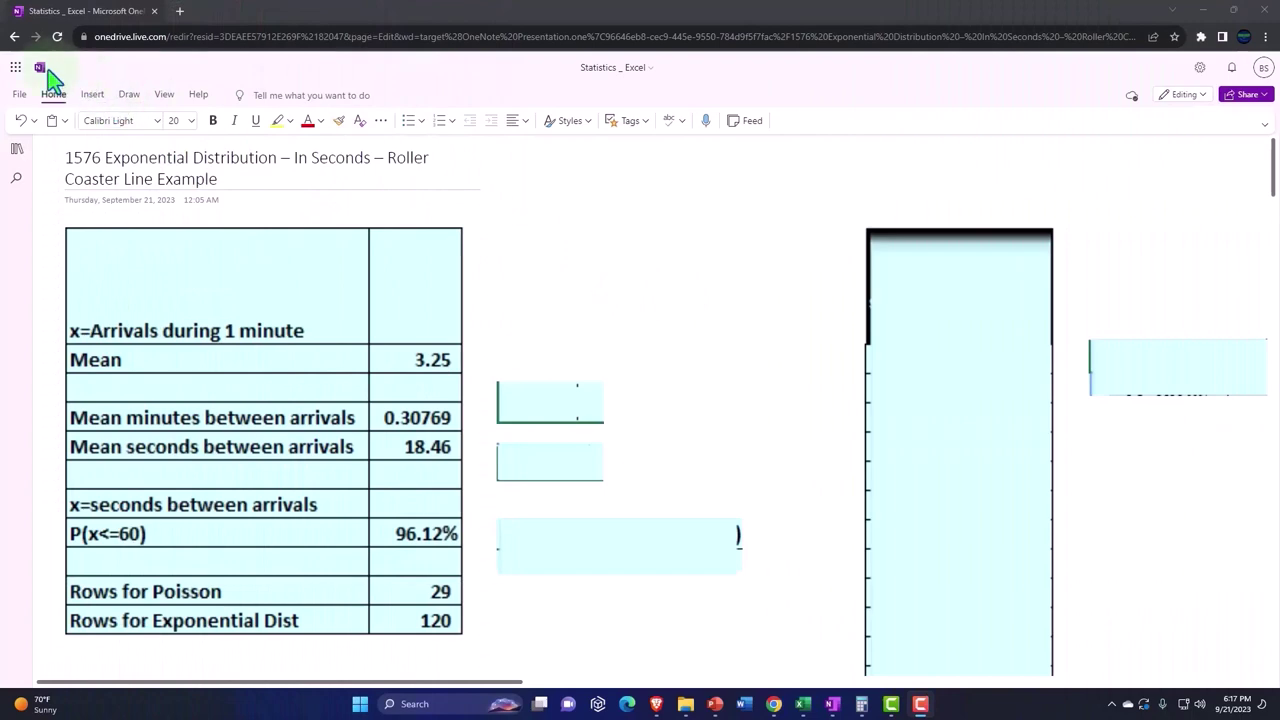
- Open the notebook's section and page list beside the 1576 Exponential Distribution roller-coaster page
{"action": "left_click", "coordinate": [17, 150]}
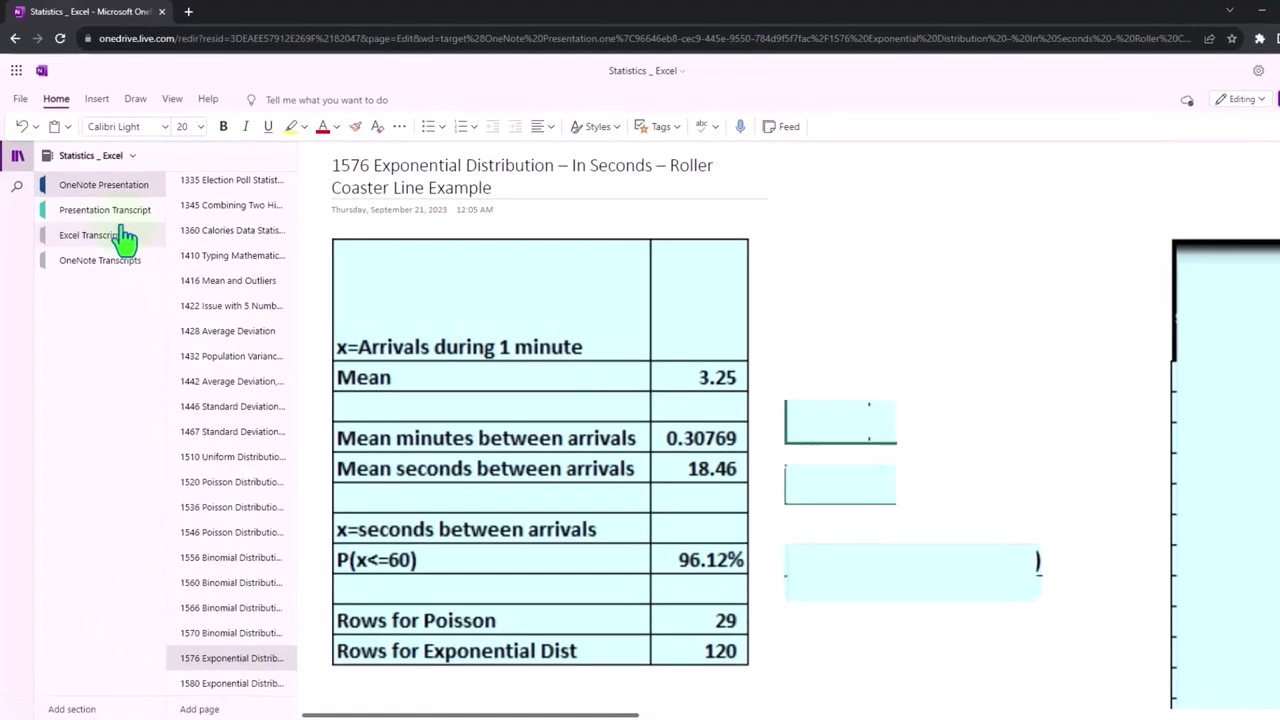
- Open the 1120 Getting a Picture page from Presentation Transcript in Immersive Reader
{"action": "left_click", "coordinate": [110, 205]}
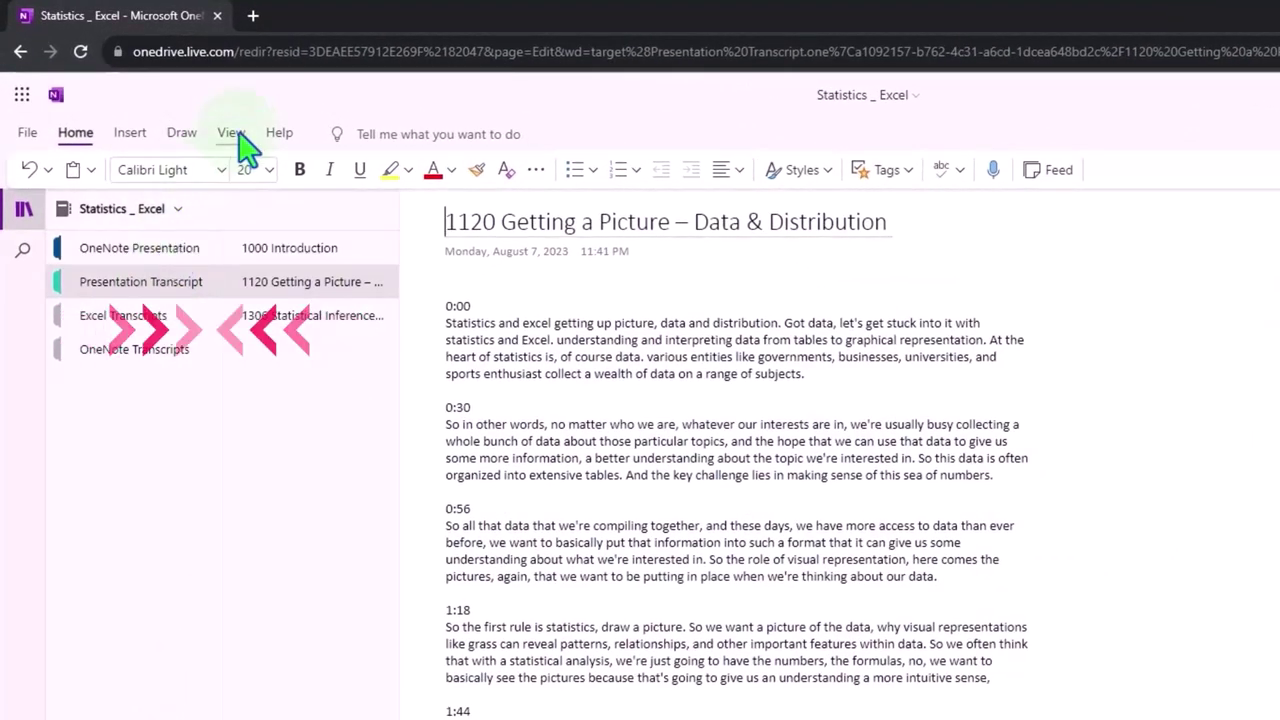
{"action": "left_click", "coordinate": [229, 131]}
{"action": "left_click", "coordinate": [80, 172]}
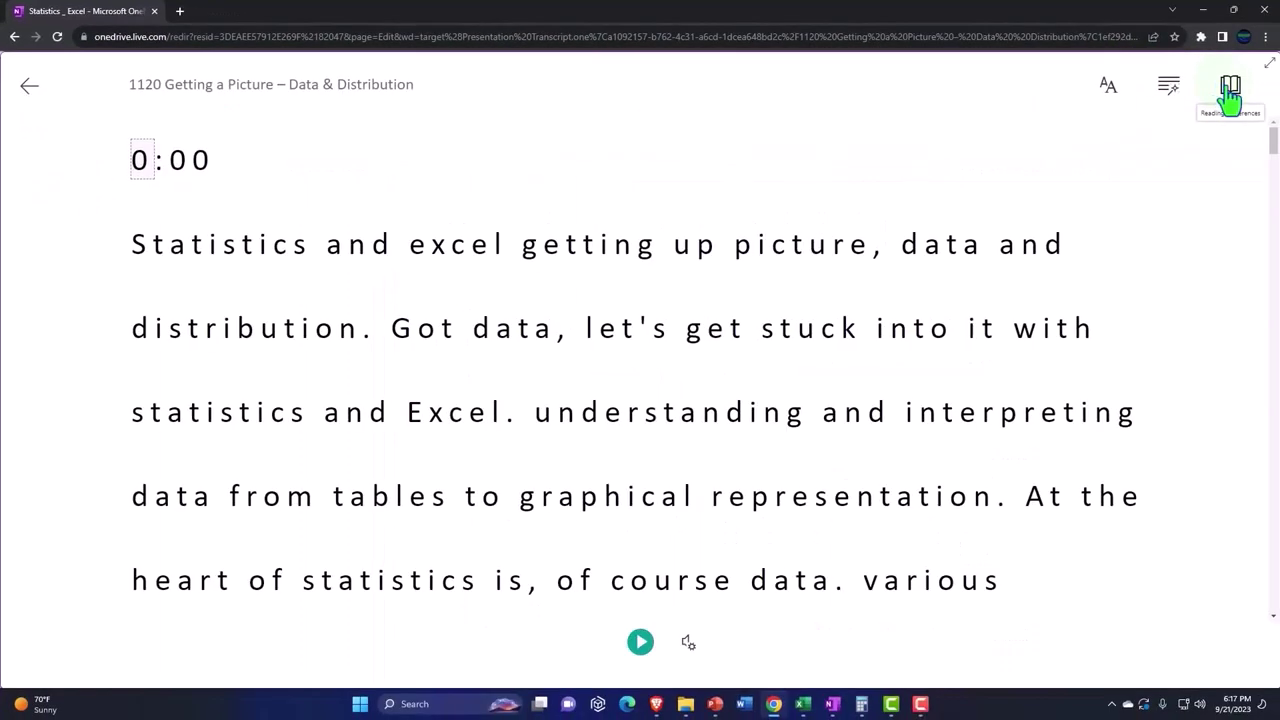
- Turn on document translation to Spanish (Mexico) and scroll through the translated transcript
{"action": "left_click", "coordinate": [1234, 86]}
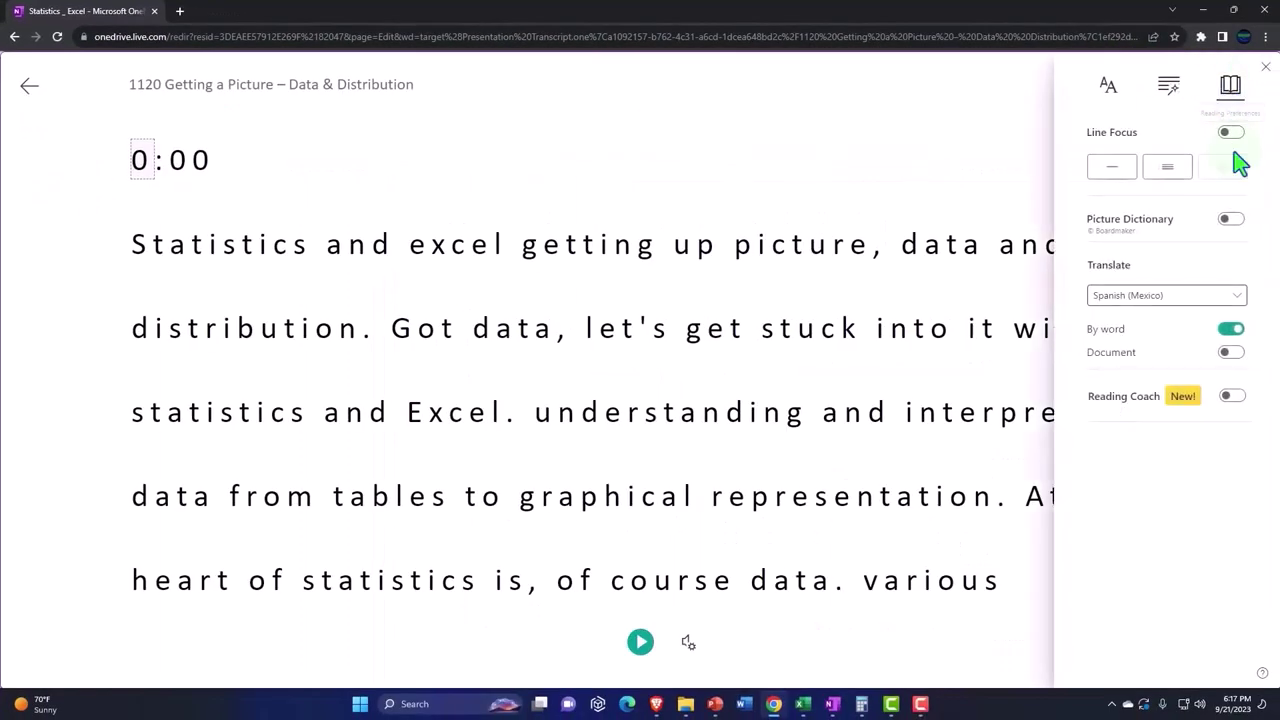
{"action": "left_click", "coordinate": [1231, 353]}
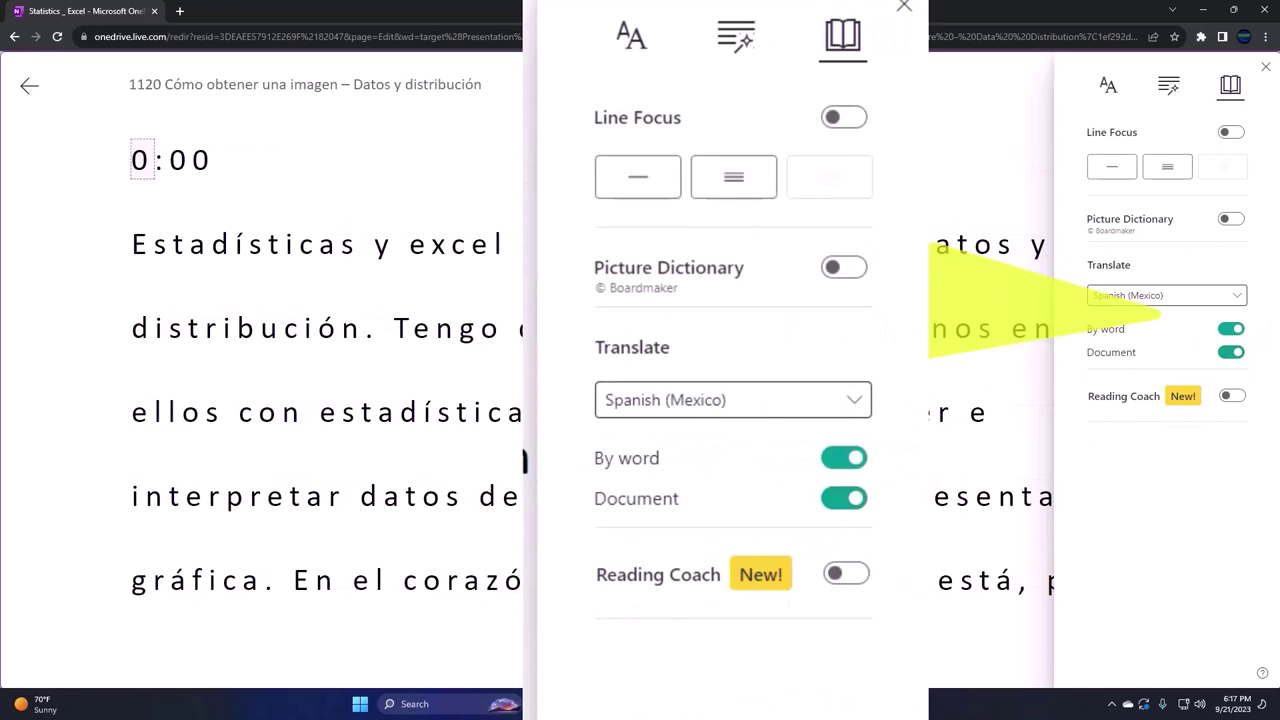
{"action": "scroll", "coordinate": [817, 543], "scroll_direction": "down", "scroll_amount": 5}
{"action": "scroll", "coordinate": [817, 543], "scroll_direction": "down", "scroll_amount": 4}
{"action": "scroll", "coordinate": [817, 543], "scroll_direction": "down", "scroll_amount": 2}
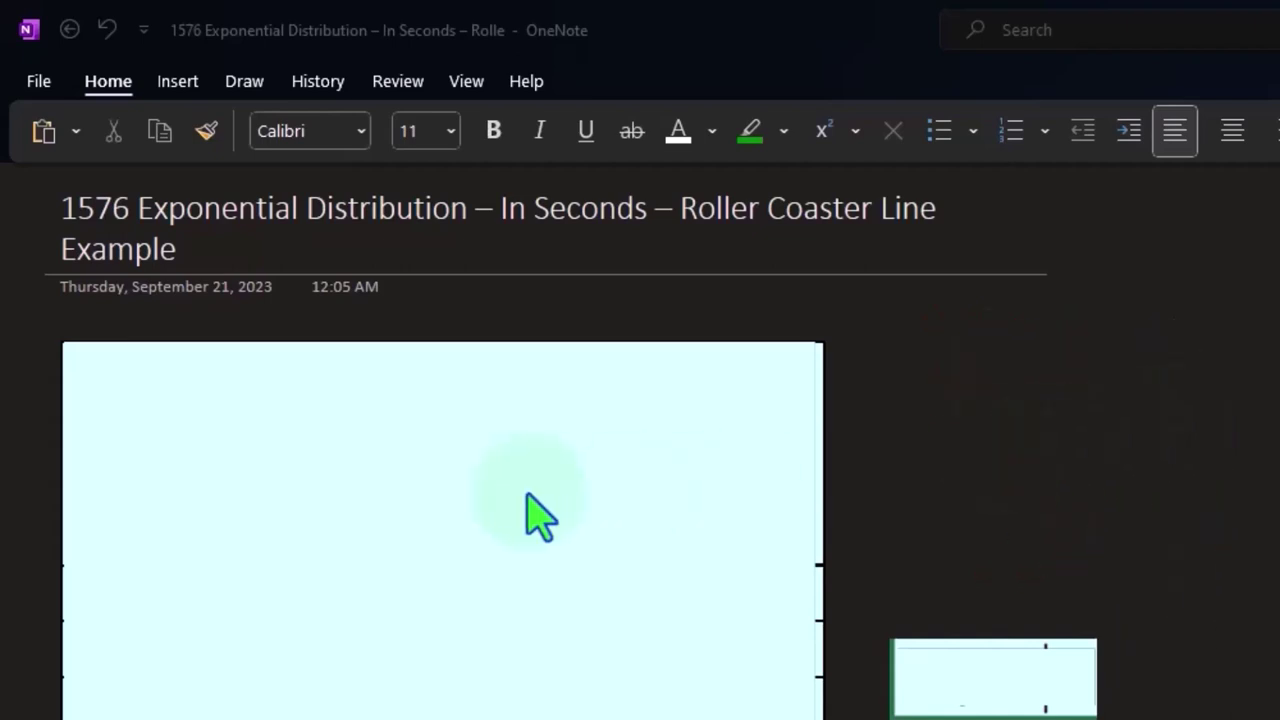
- Select the image covering the worksheet table to uncover the x=Arrivals during 1 minute heading
{"action": "left_click", "coordinate": [472, 493]}
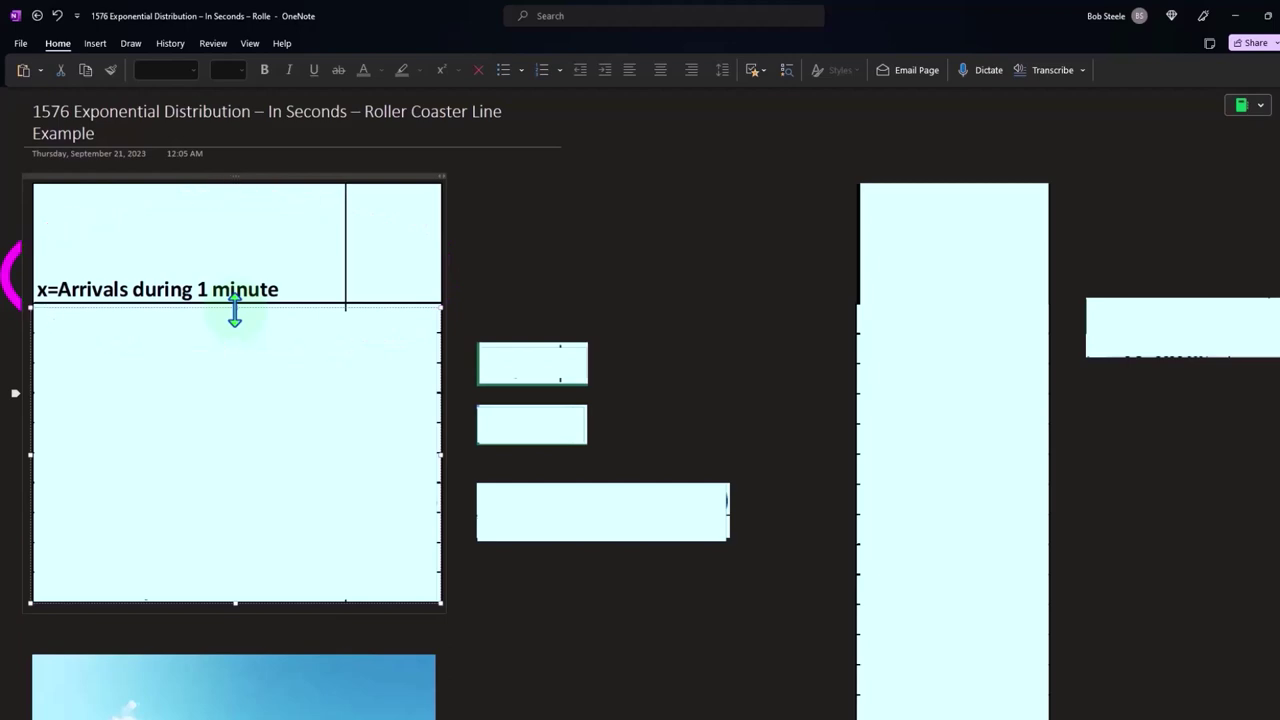
- Shrink the covers to expose the Mean 3.25 row and the arrivals column listing 0 to 13
{"action": "scroll", "coordinate": [269, 453], "scroll_direction": "down", "scroll_amount": 3}
{"action": "scroll", "coordinate": [271, 460], "scroll_direction": "up", "scroll_amount": 3}
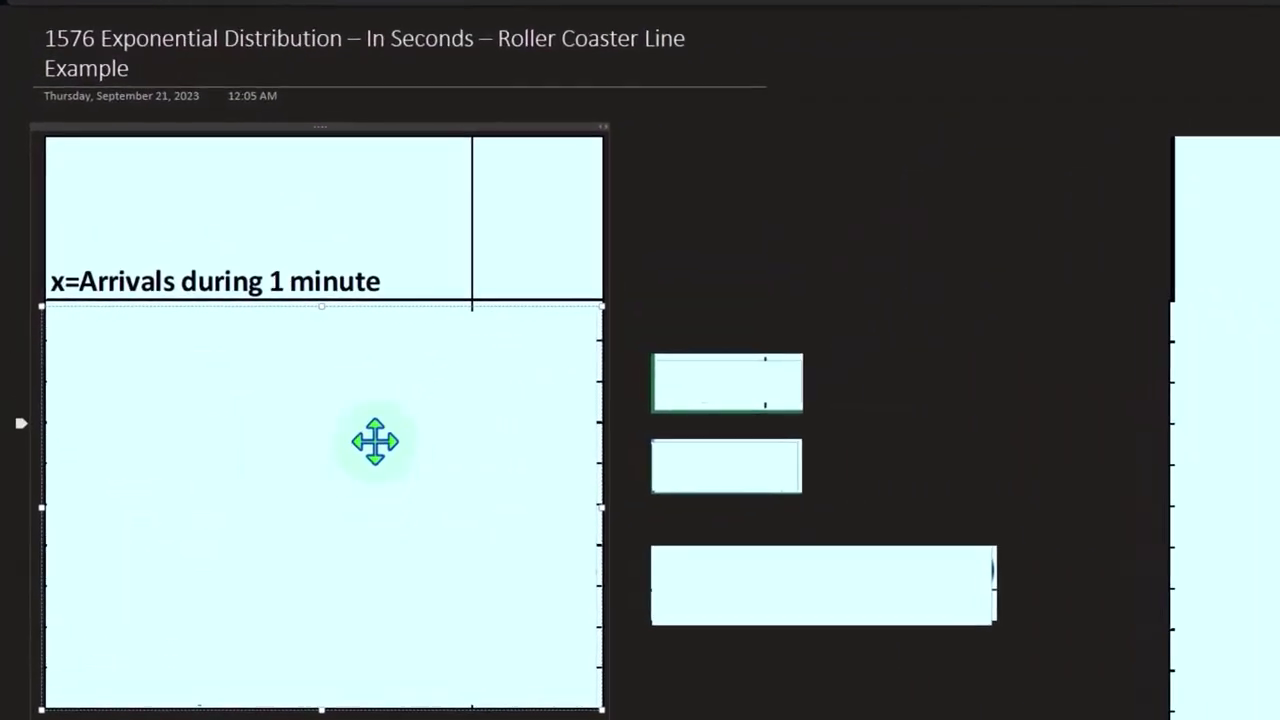
{"action": "left_click_drag", "start_coordinate": [326, 308], "coordinate": [316, 346]}
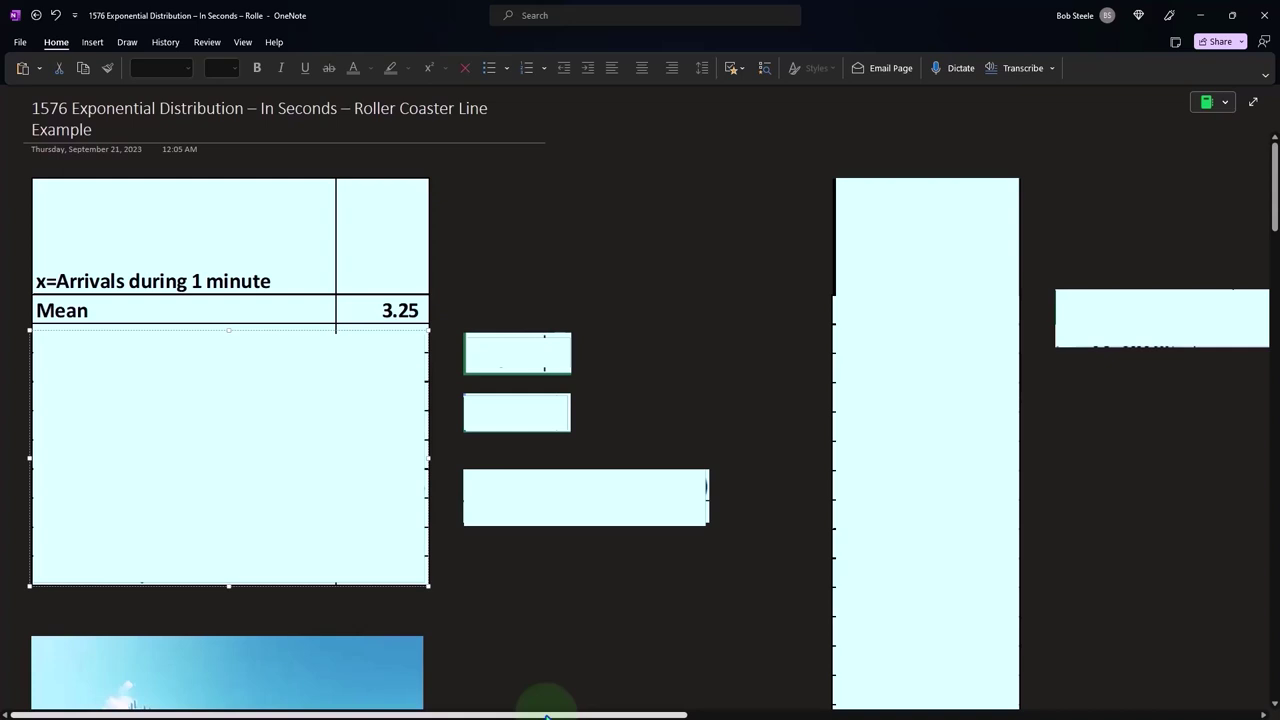
{"action": "left_click_drag", "start_coordinate": [546, 716], "coordinate": [576, 716]}
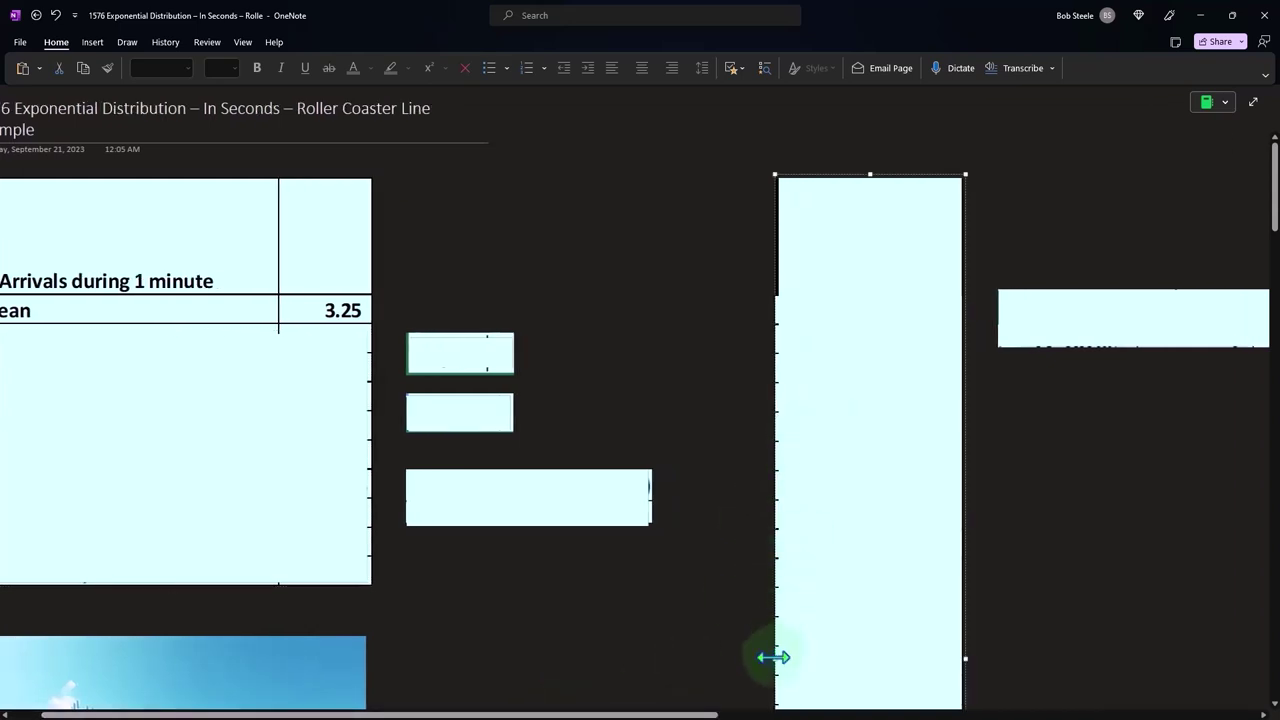
{"action": "left_click_drag", "start_coordinate": [773, 657], "coordinate": [869, 653]}
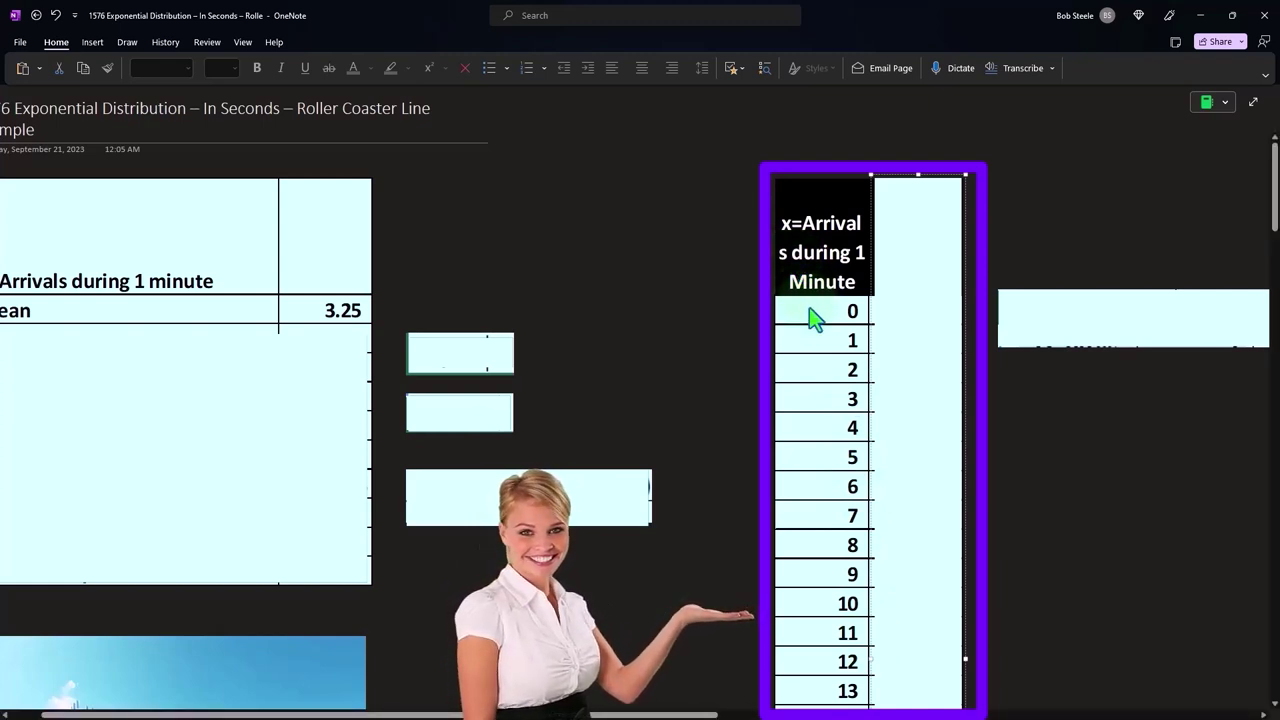
- Uncover the P(x) Poisson Function heading, POISSON.DIST formula, and 12.60% and 20.48% probabilities
{"action": "left_click_drag", "start_coordinate": [917, 186], "coordinate": [922, 305]}
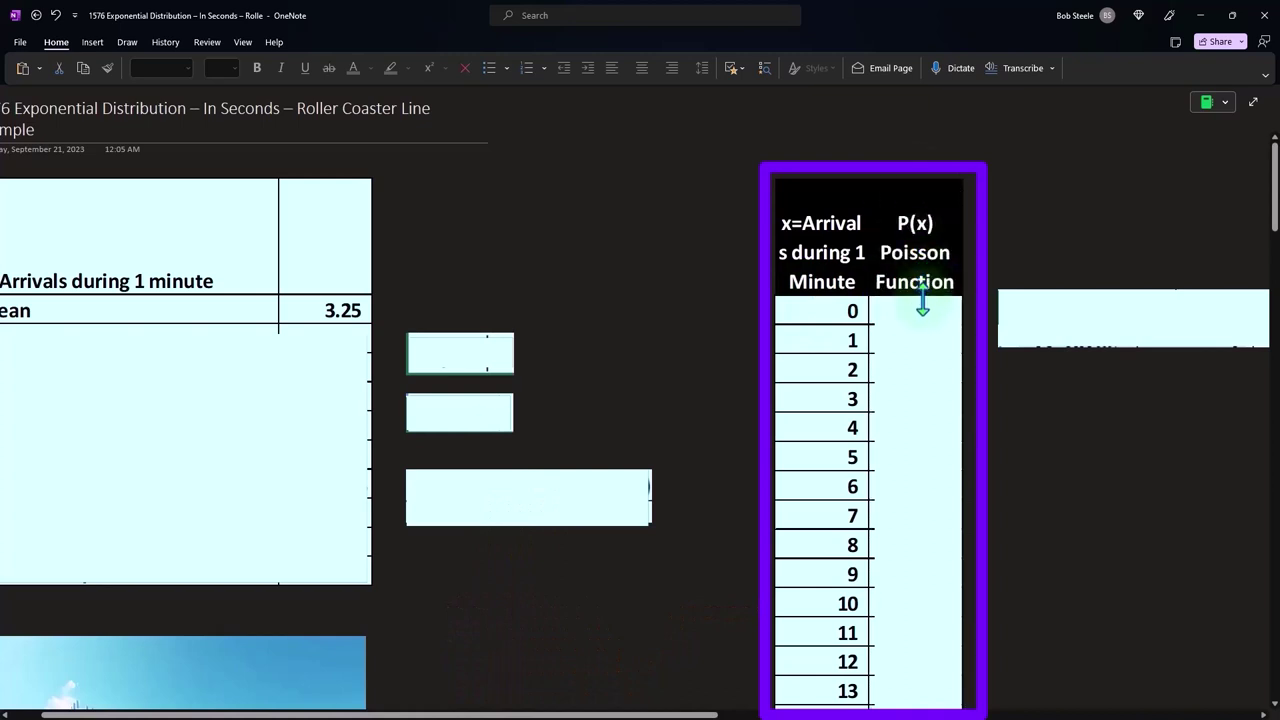
{"action": "left_click", "coordinate": [1054, 306]}
{"action": "key", "text": "Delete"}
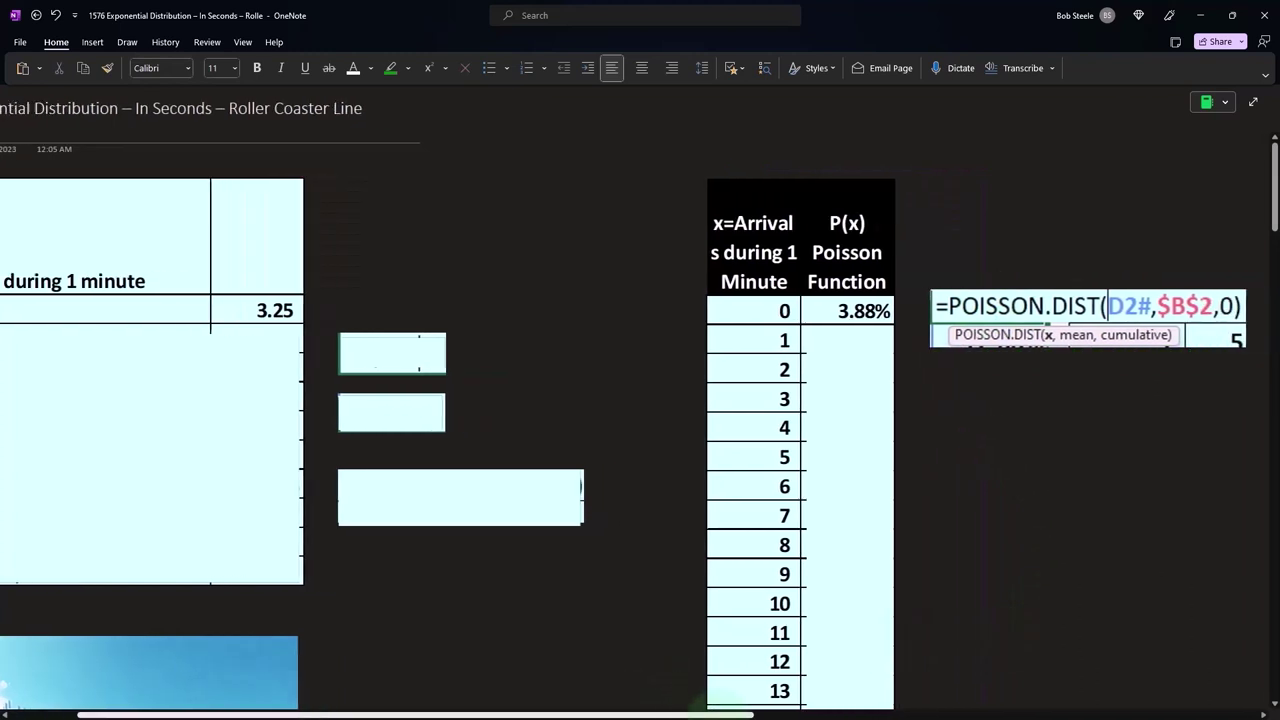
{"action": "scroll", "coordinate": [663, 692], "scroll_direction": "right", "scroll_amount": 3}
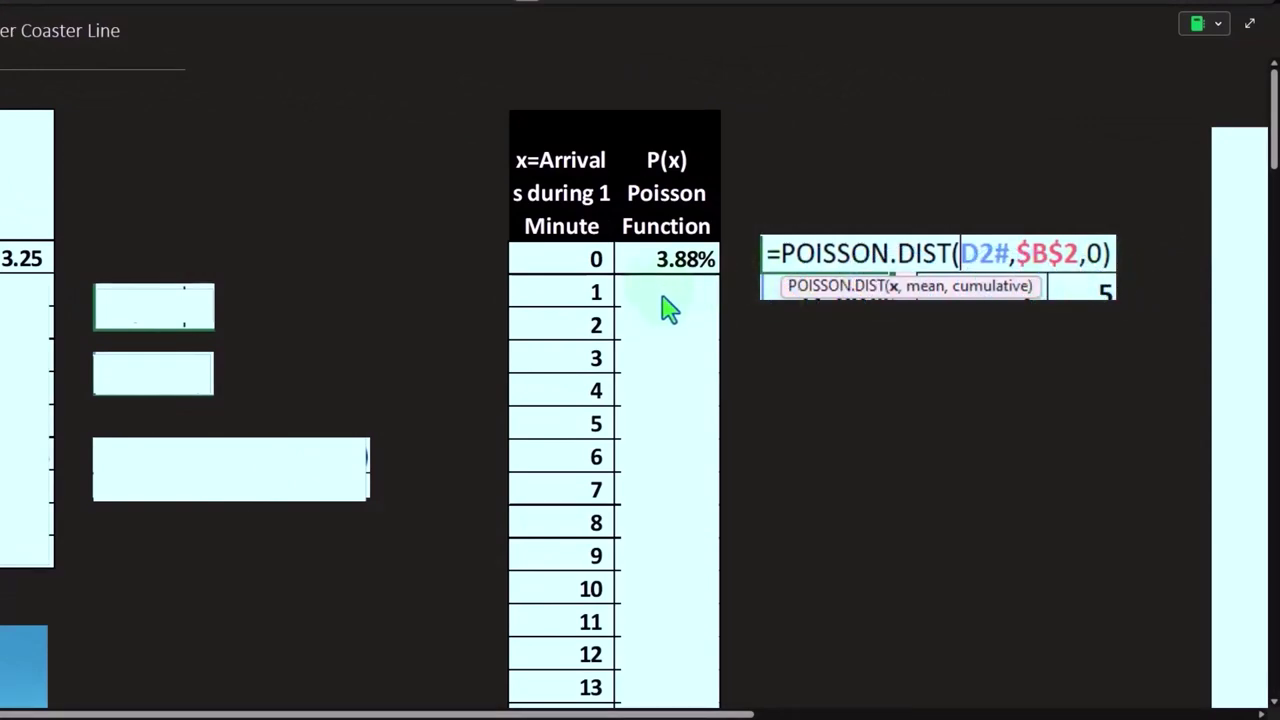
{"action": "left_click_drag", "start_coordinate": [670, 288], "coordinate": [668, 318]}
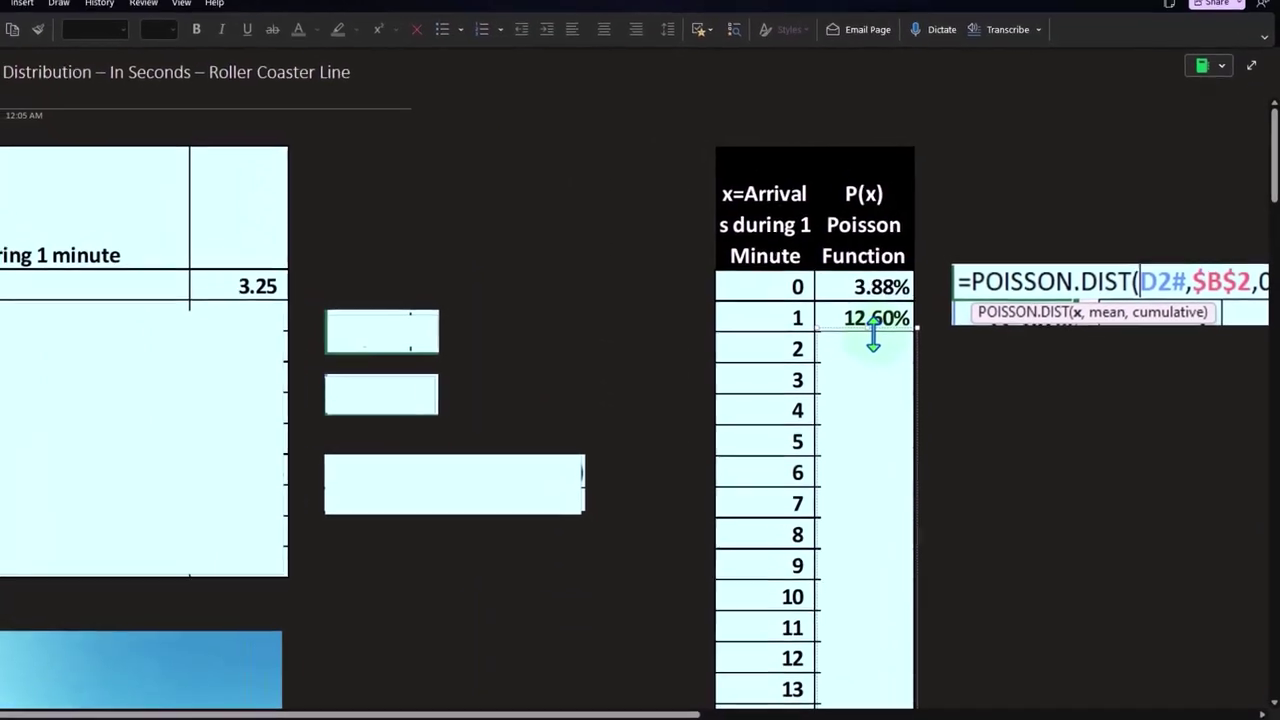
{"action": "left_click_drag", "start_coordinate": [857, 314], "coordinate": [857, 346]}
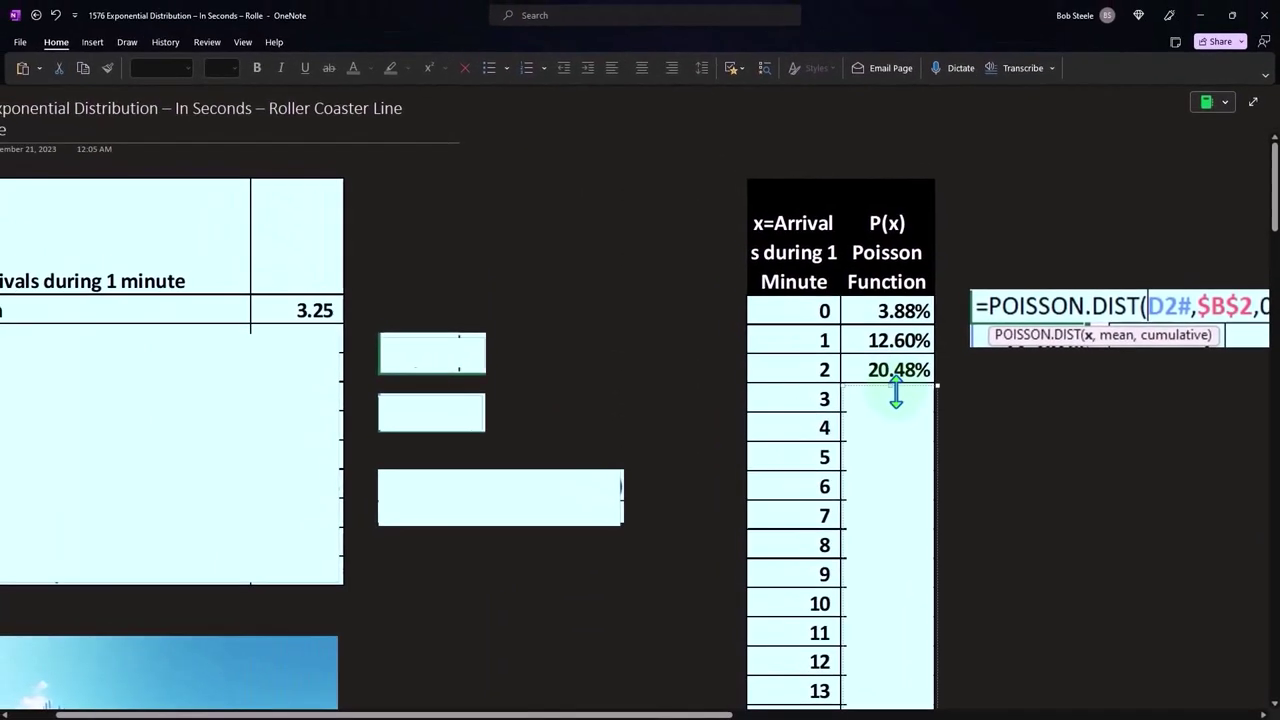
- Add .88 + 12.6 + 20.48 in Calculator to check the probabilities, then close it
{"action": "mouse_move", "coordinate": [1257, 345]}
{"action": "left_mouse_down"}
{"action": "mouse_move", "coordinate": [947, 412]}
{"action": "mouse_move", "coordinate": [923, 401]}
{"action": "left_mouse_up"}
{"action": "left_click", "coordinate": [911, 484]}
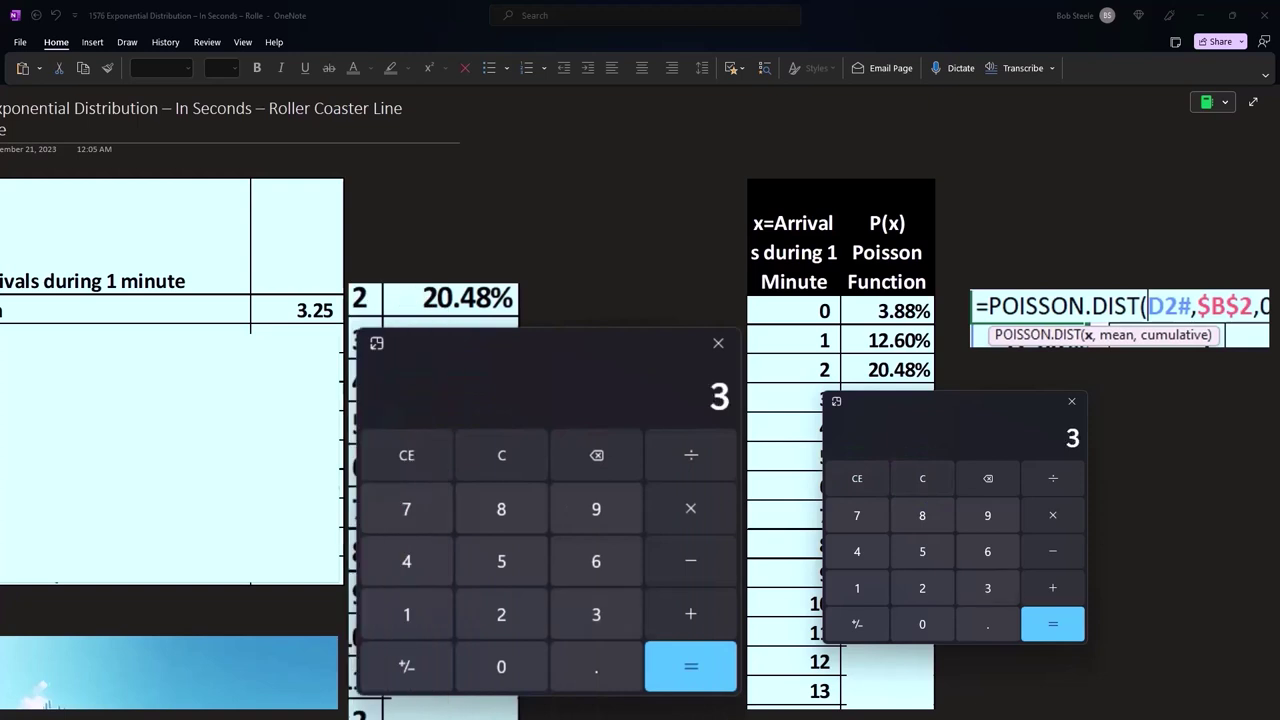
{"action": "type", "text": ".88+12.6+"}
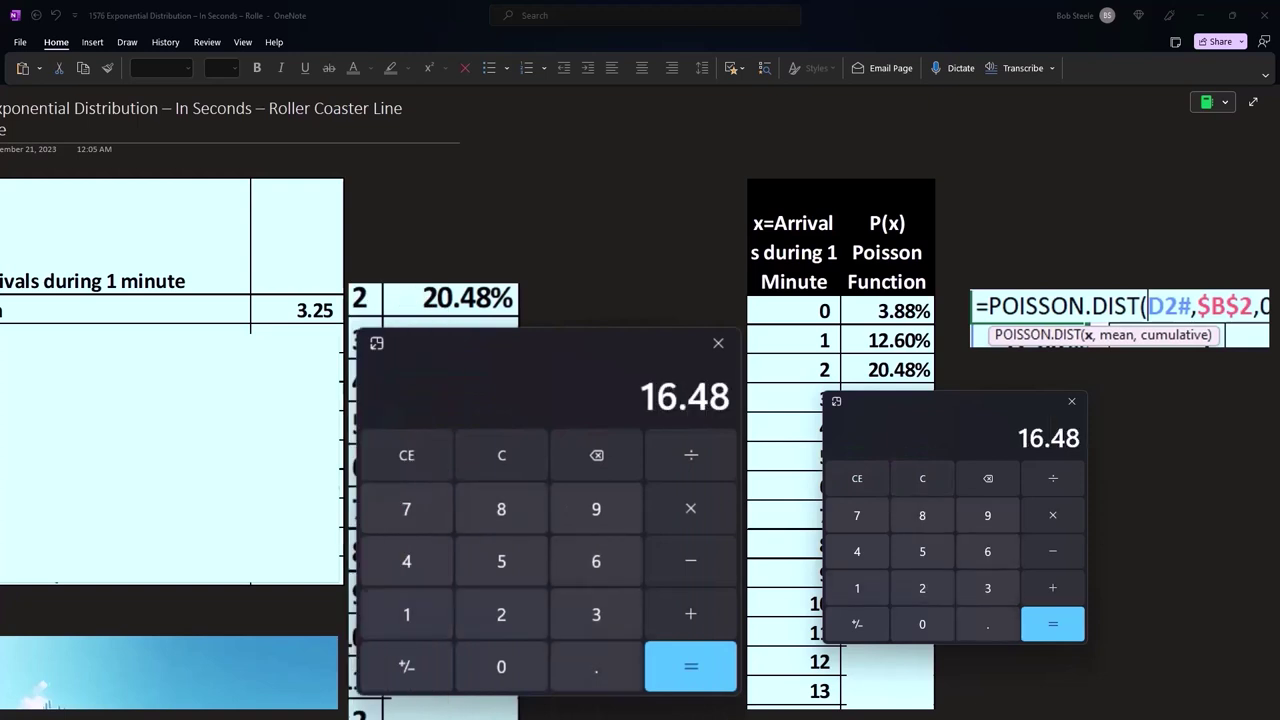
{"action": "type", "text": "20.48+"}
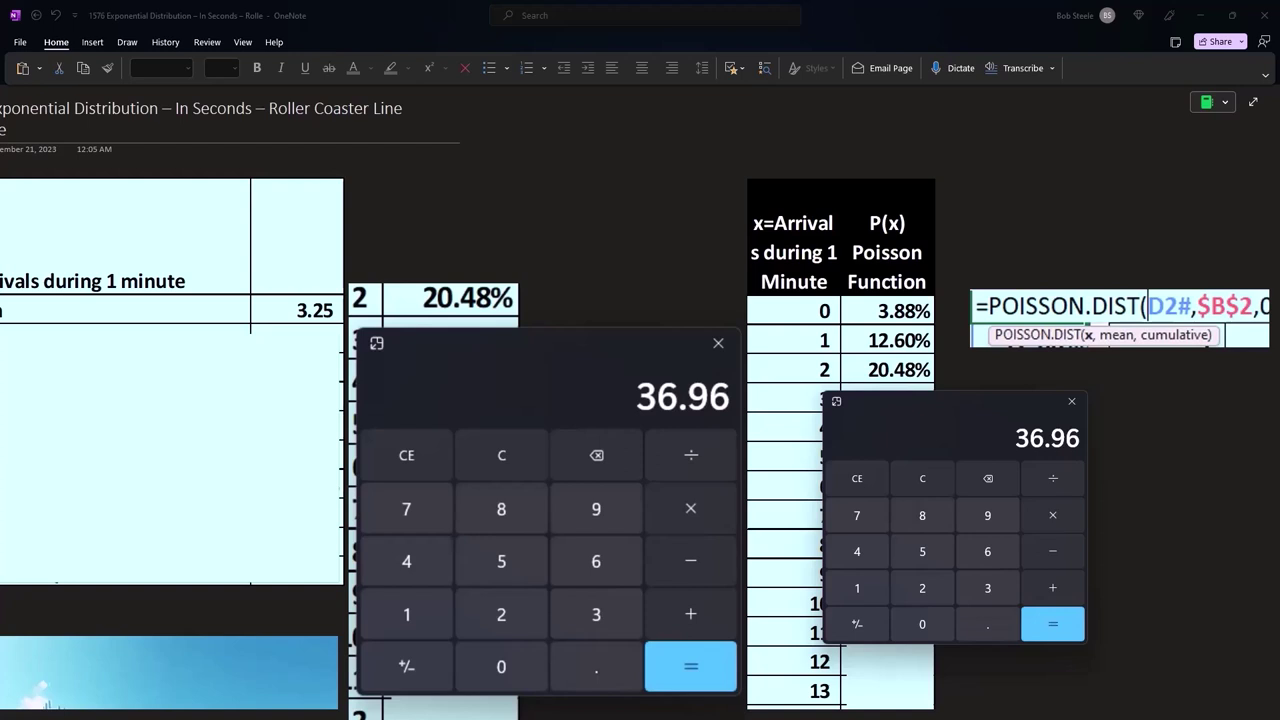
{"action": "left_click", "coordinate": [887, 484]}
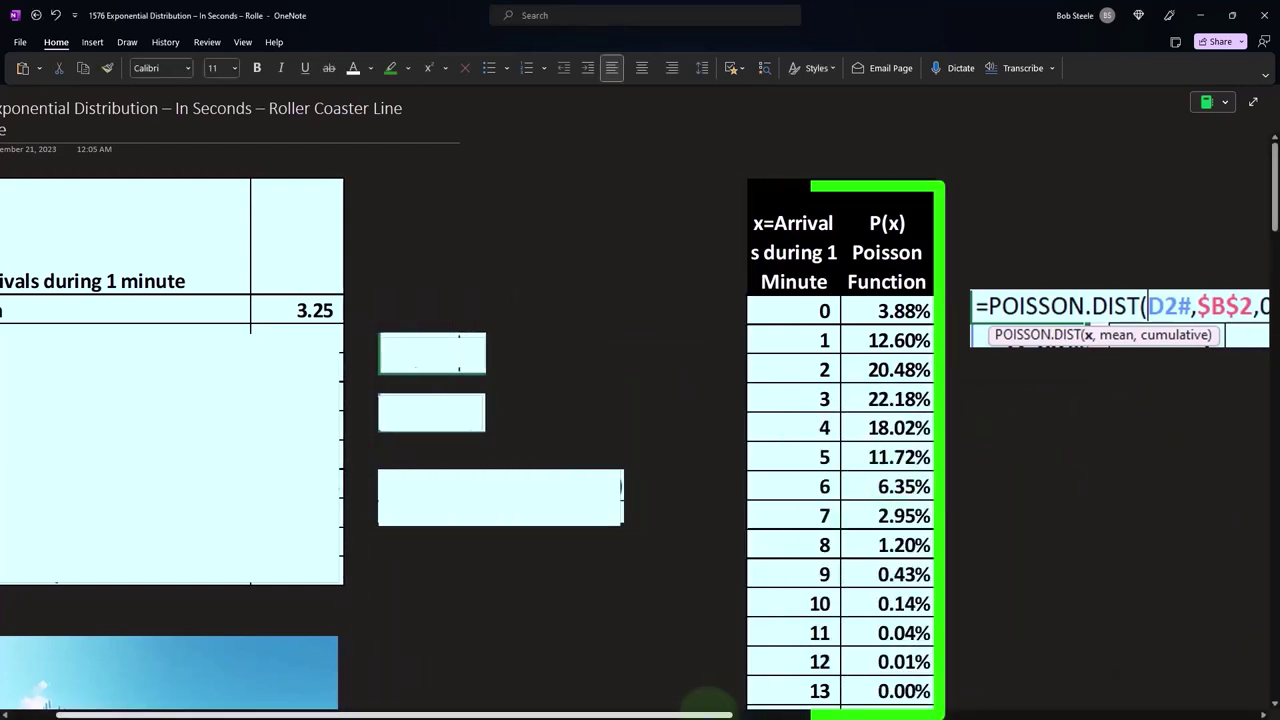
{"action": "left_click_drag", "start_coordinate": [708, 712], "coordinate": [937, 712]}
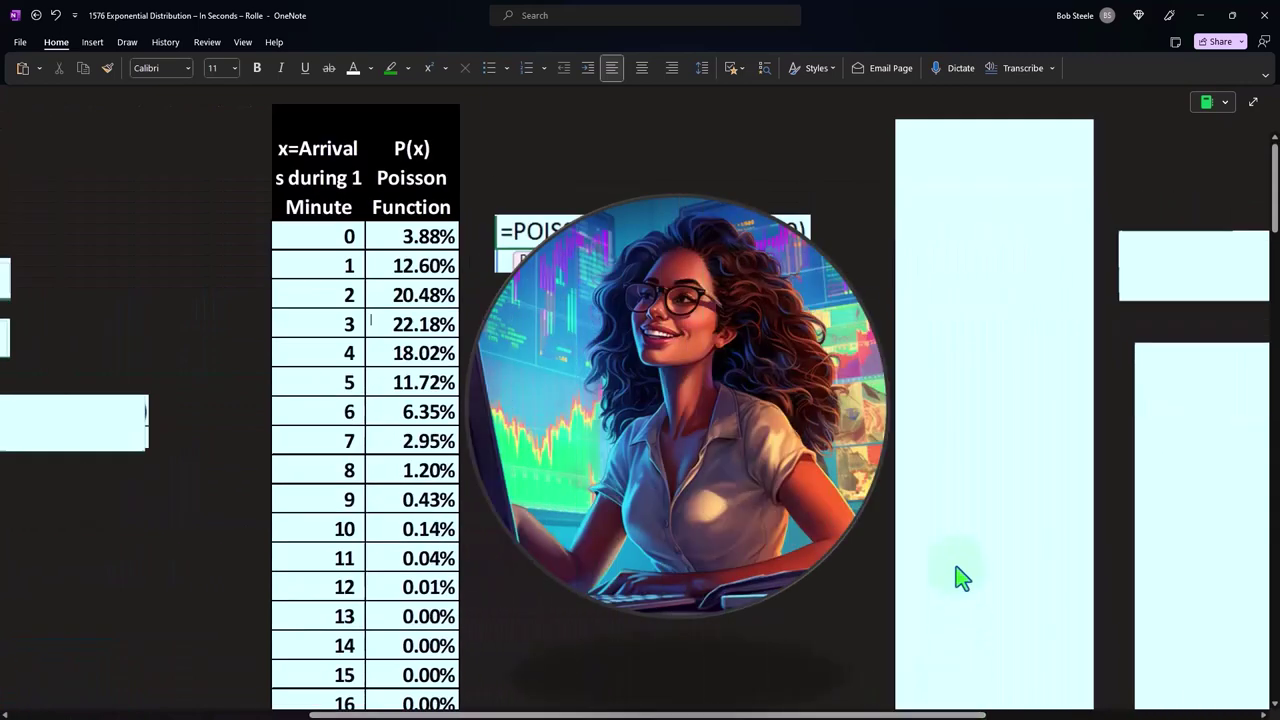
- Glance at the P(x) Poisson chart below, then return and select the worksheet table cover
{"action": "scroll", "coordinate": [962, 578], "scroll_direction": "down", "scroll_amount": 5}
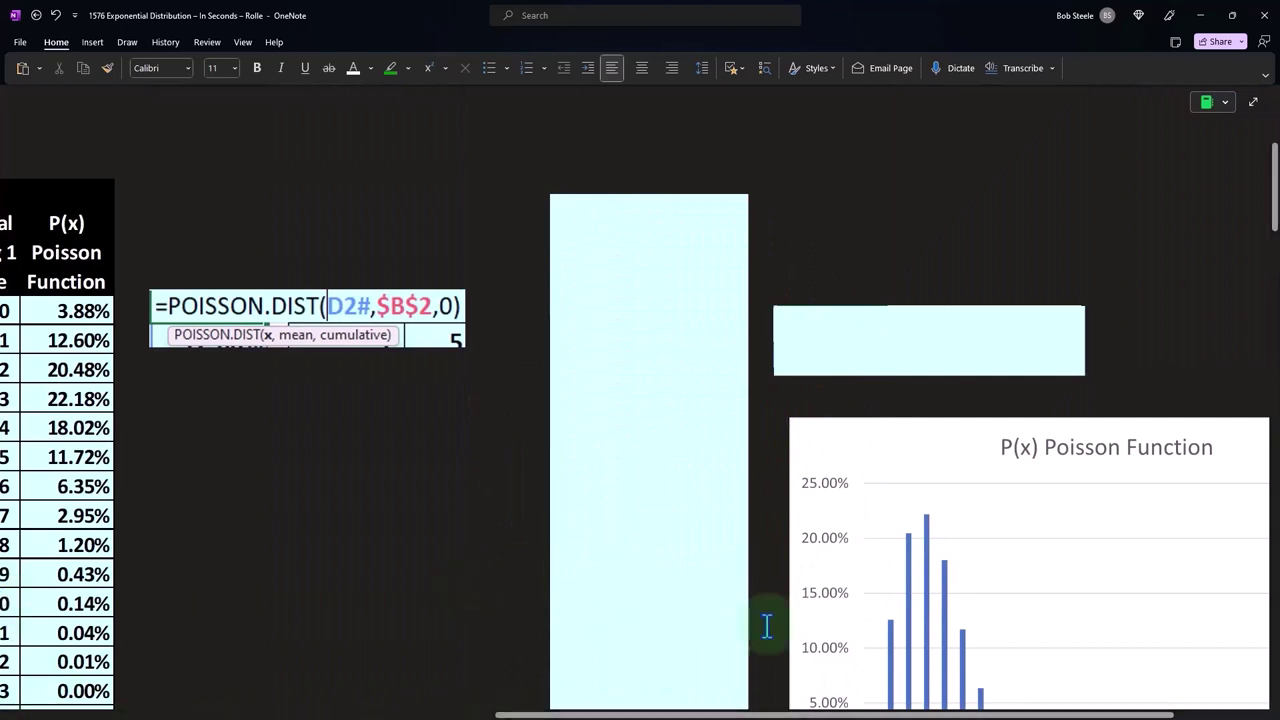
{"action": "left_click_drag", "start_coordinate": [766, 712], "coordinate": [885, 712]}
{"action": "scroll", "coordinate": [943, 571], "scroll_direction": "down", "scroll_amount": 3}
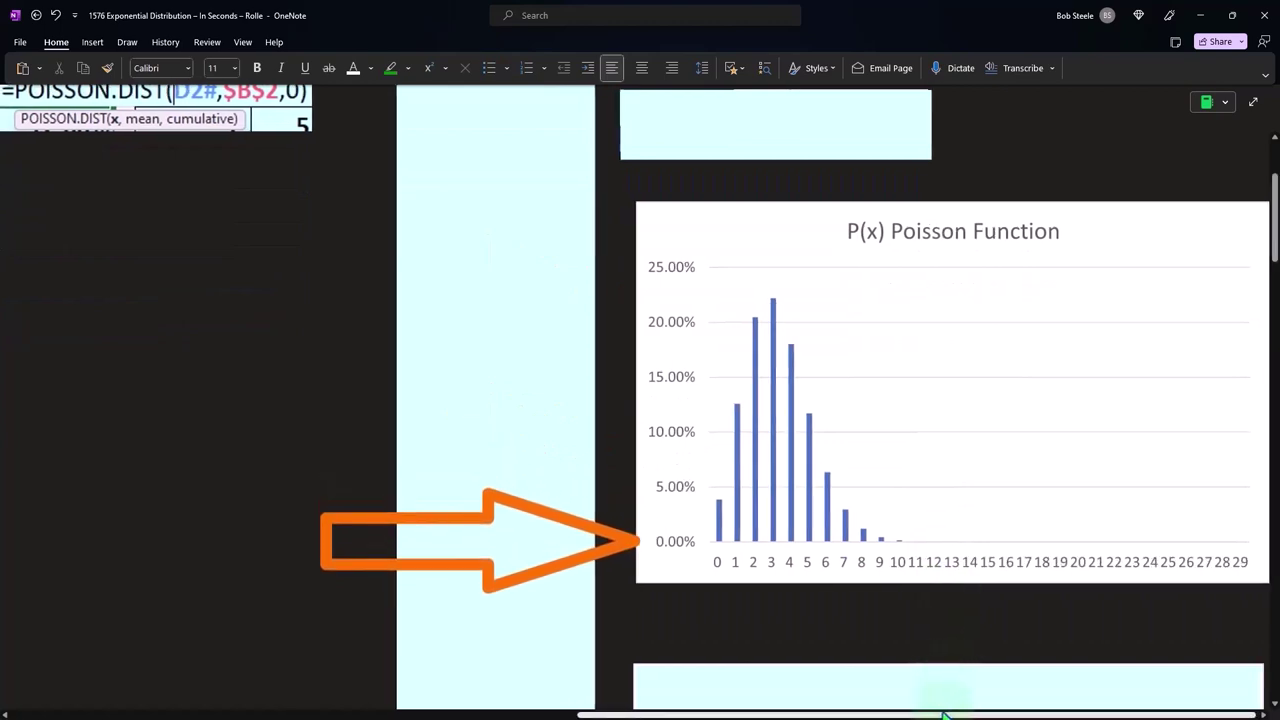
{"action": "left_click_drag", "start_coordinate": [945, 715], "coordinate": [366, 715]}
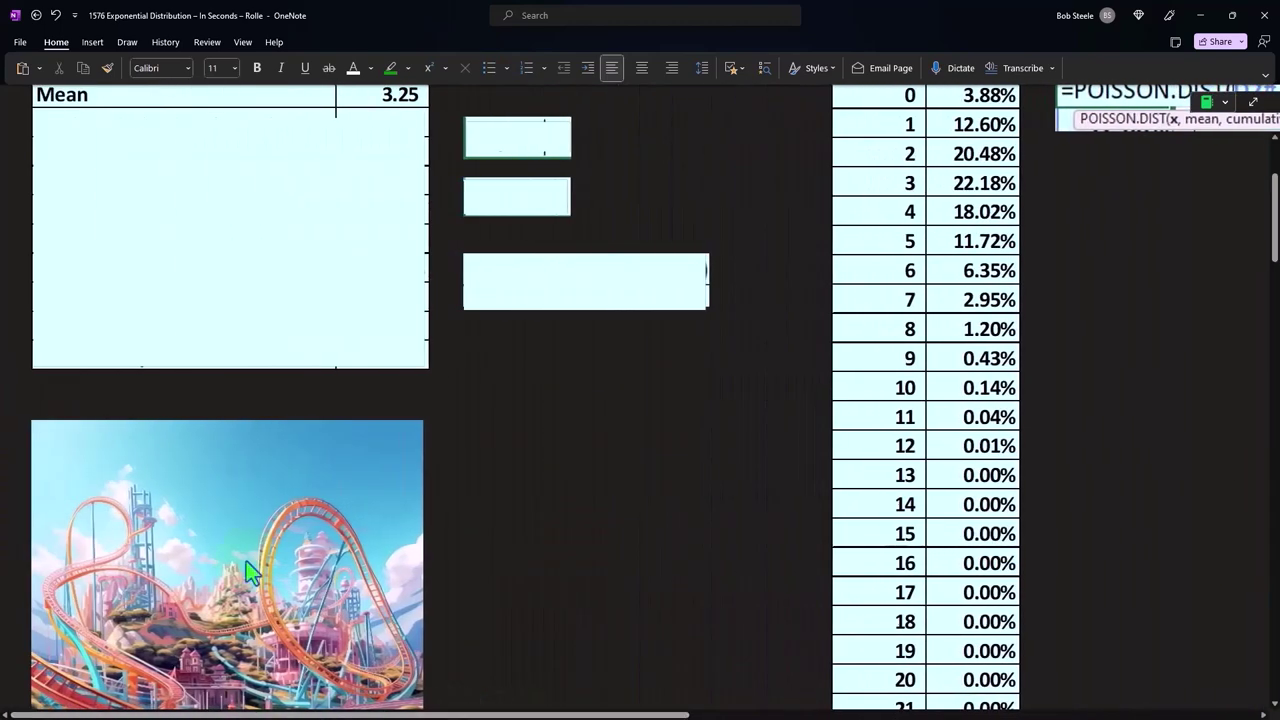
{"action": "scroll", "coordinate": [246, 561], "scroll_direction": "up", "scroll_amount": 4}
{"action": "left_click", "coordinate": [220, 434]}
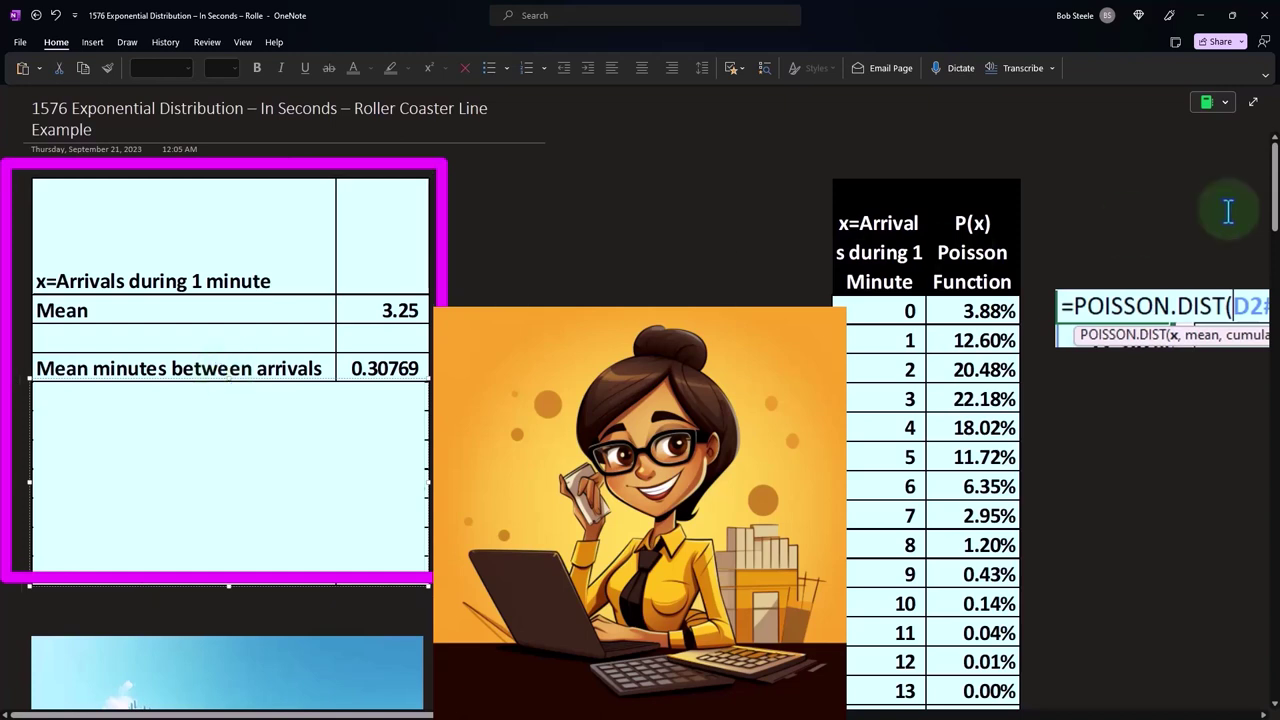
- Compute 1/3.25 in Calculator to confirm the 0.30769 mean minutes between arrivals
{"action": "left_click_drag", "start_coordinate": [763, 258], "coordinate": [558, 258]}
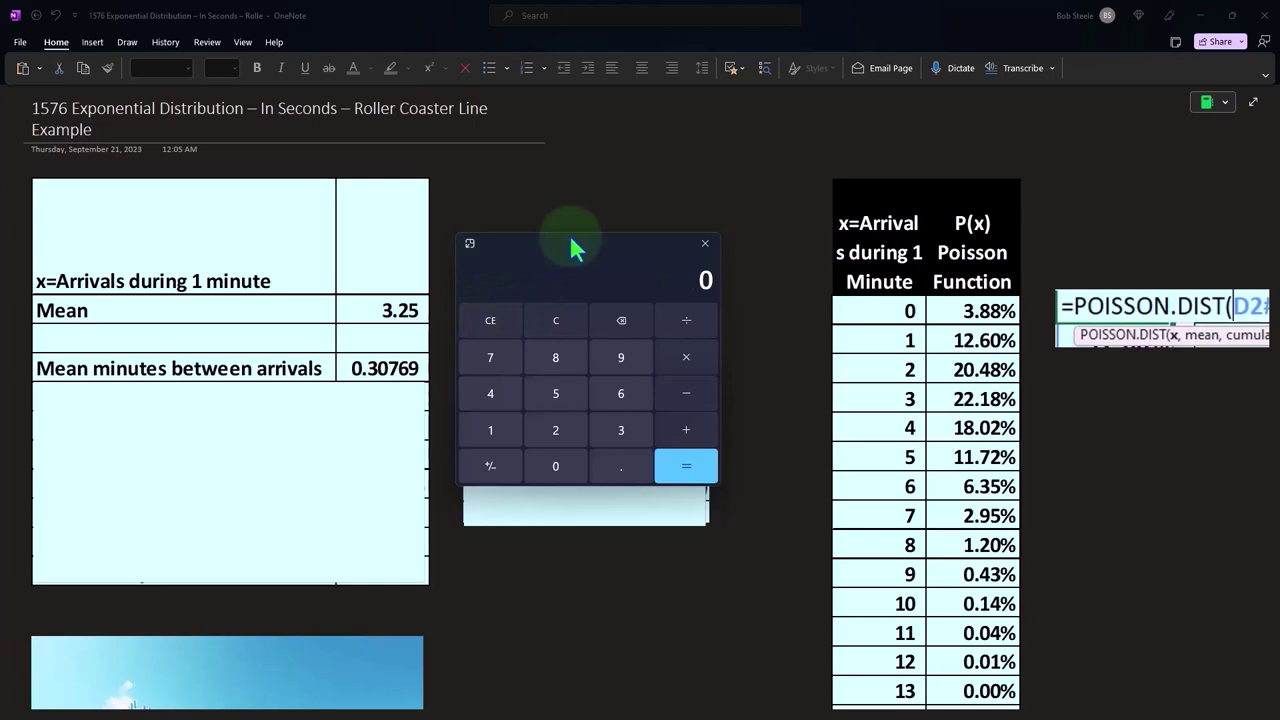
{"action": "type", "text": "3.25"}
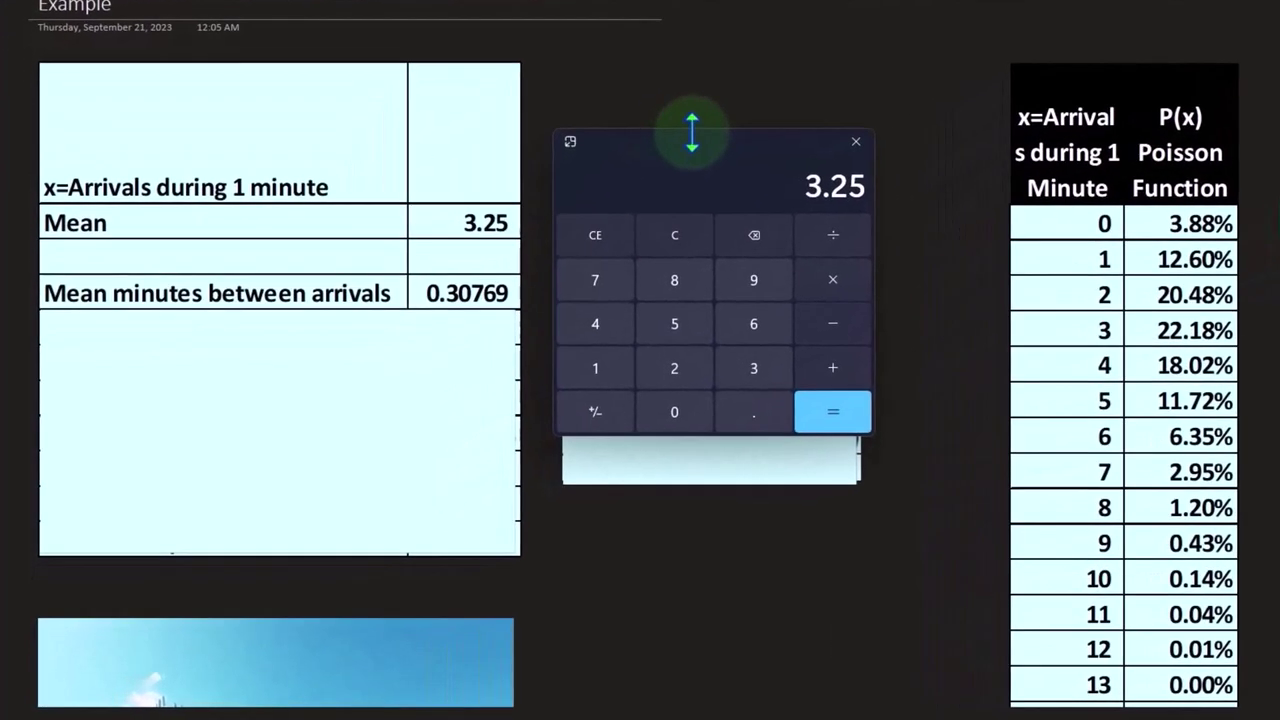
{"action": "left_click", "coordinate": [689, 249]}
{"action": "type", "text": "1"}
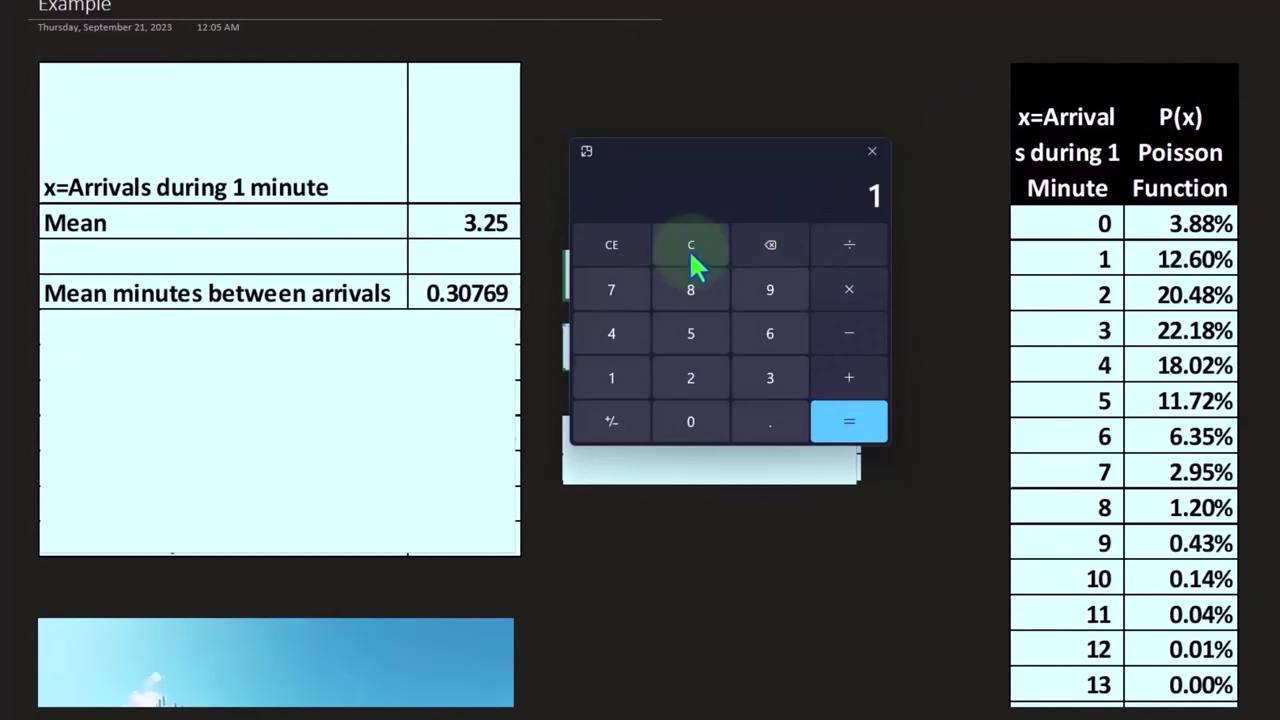
{"action": "type", "text": "/3.25"}
{"action": "key", "text": "Return"}
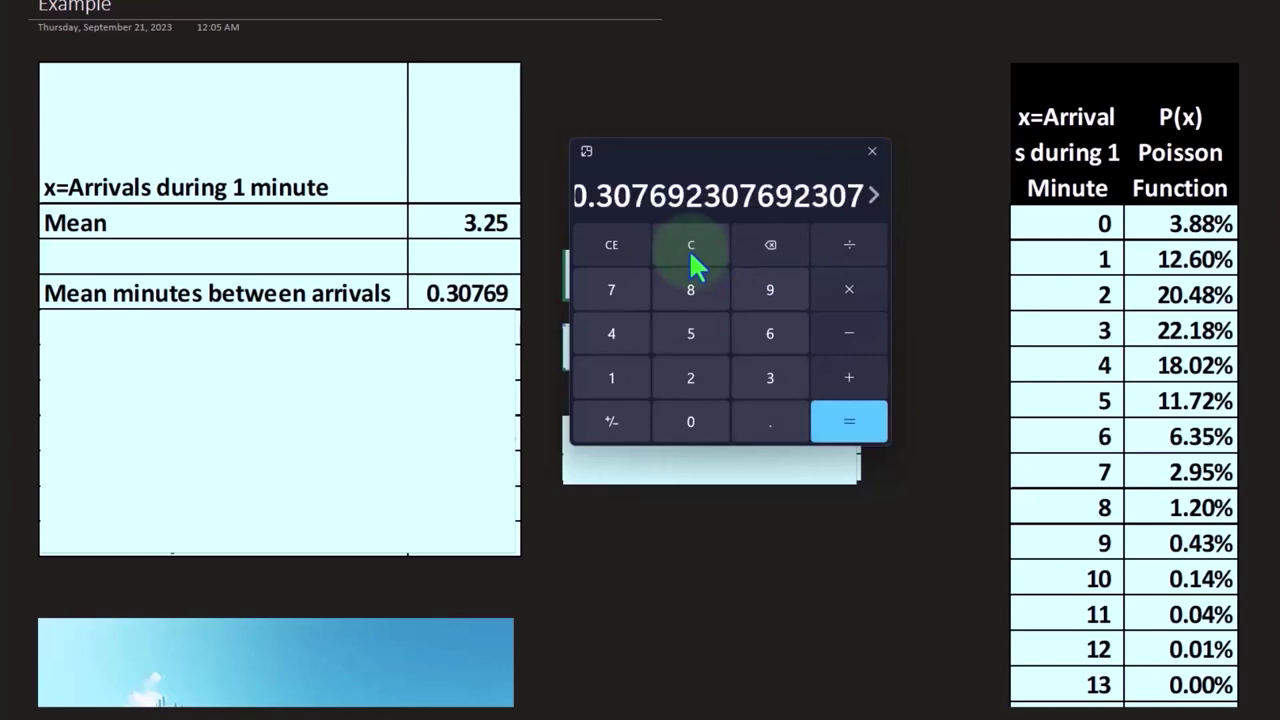
- Show the =1/B2 formula behind 0.30769 and select the table image to reveal 18.46 seconds
{"action": "left_click", "coordinate": [477, 322]}
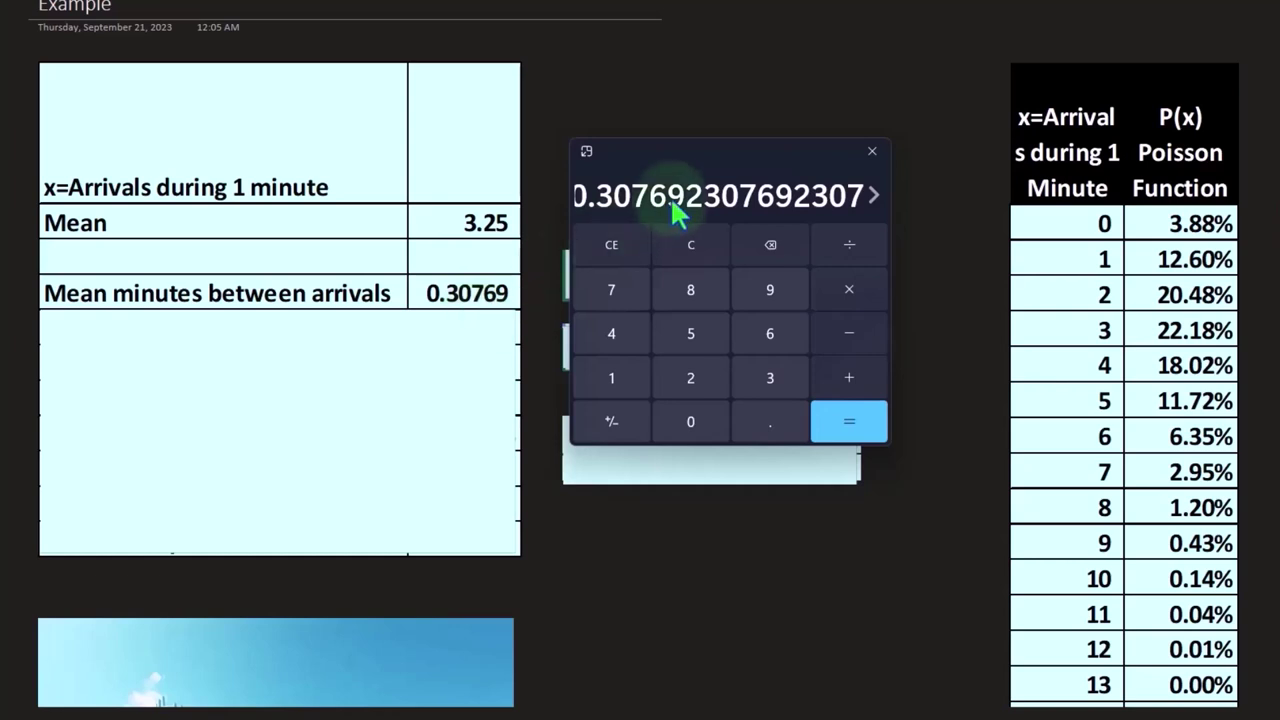
{"action": "left_click_drag", "start_coordinate": [686, 153], "coordinate": [1038, 151]}
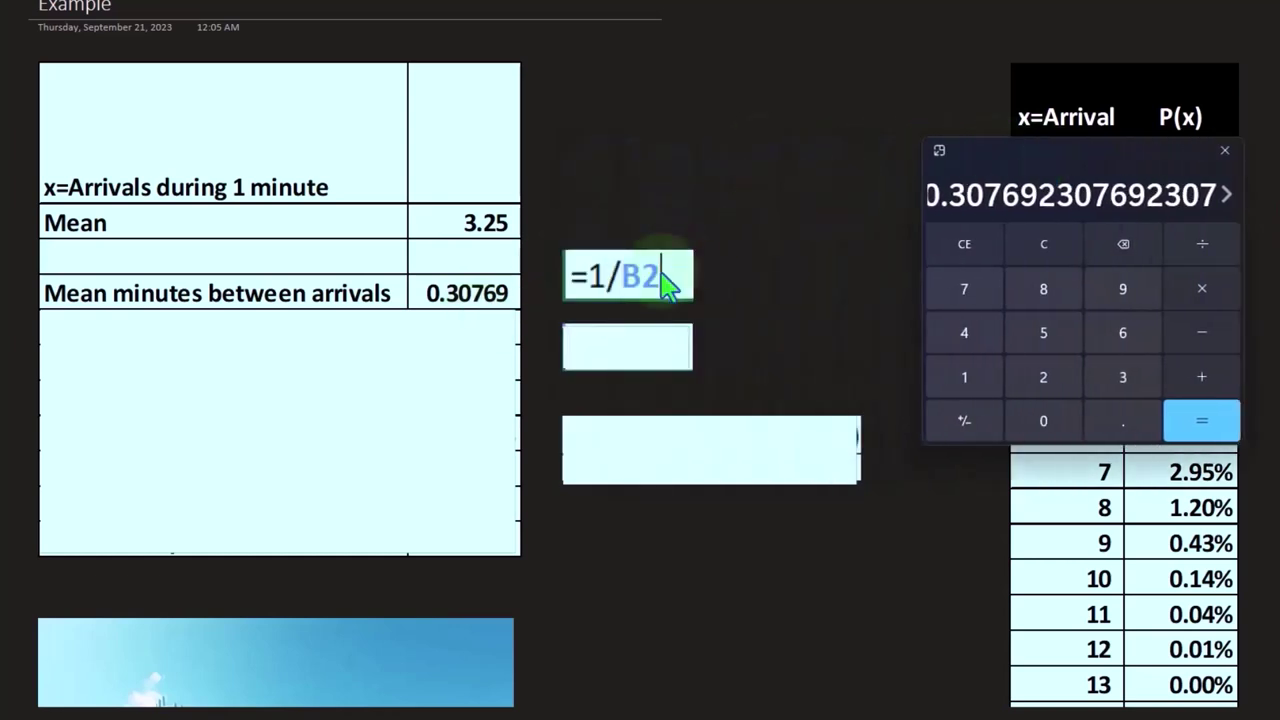
{"action": "left_click", "coordinate": [392, 348]}
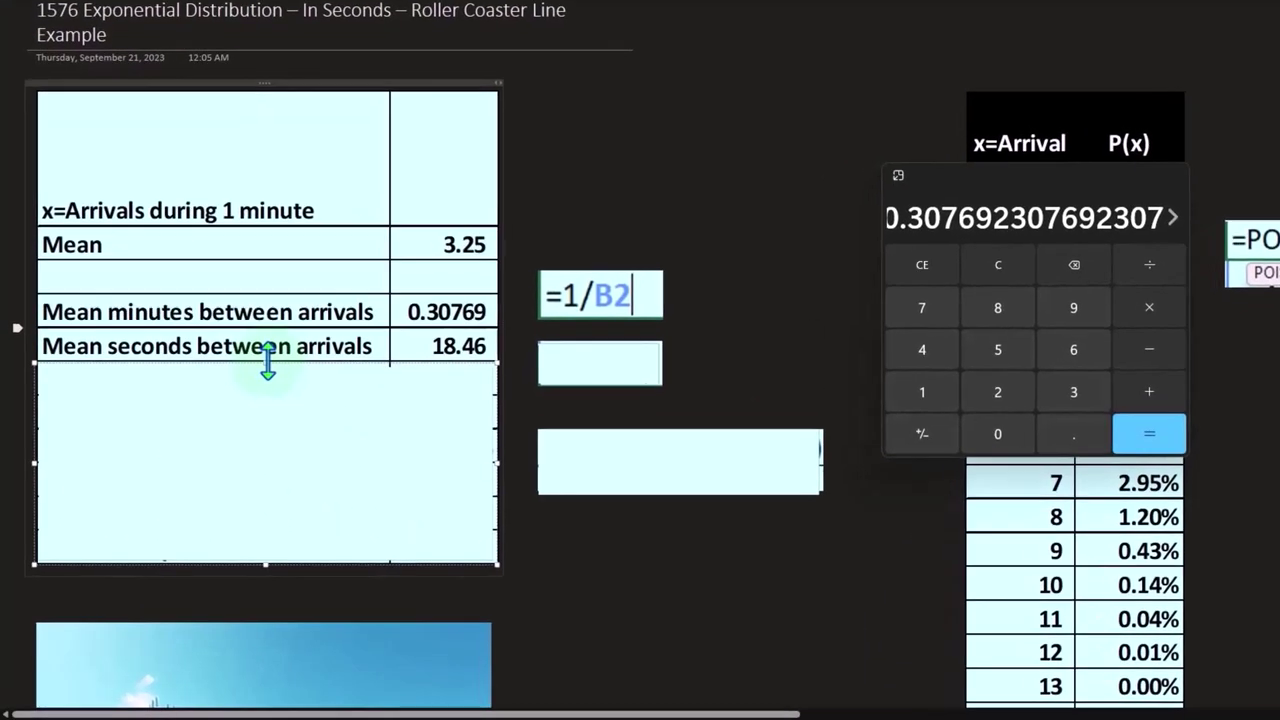
- Show the =B4*60 formula and multiply by 60 in Calculator to confirm 18.46 seconds
{"action": "left_click", "coordinate": [267, 364]}
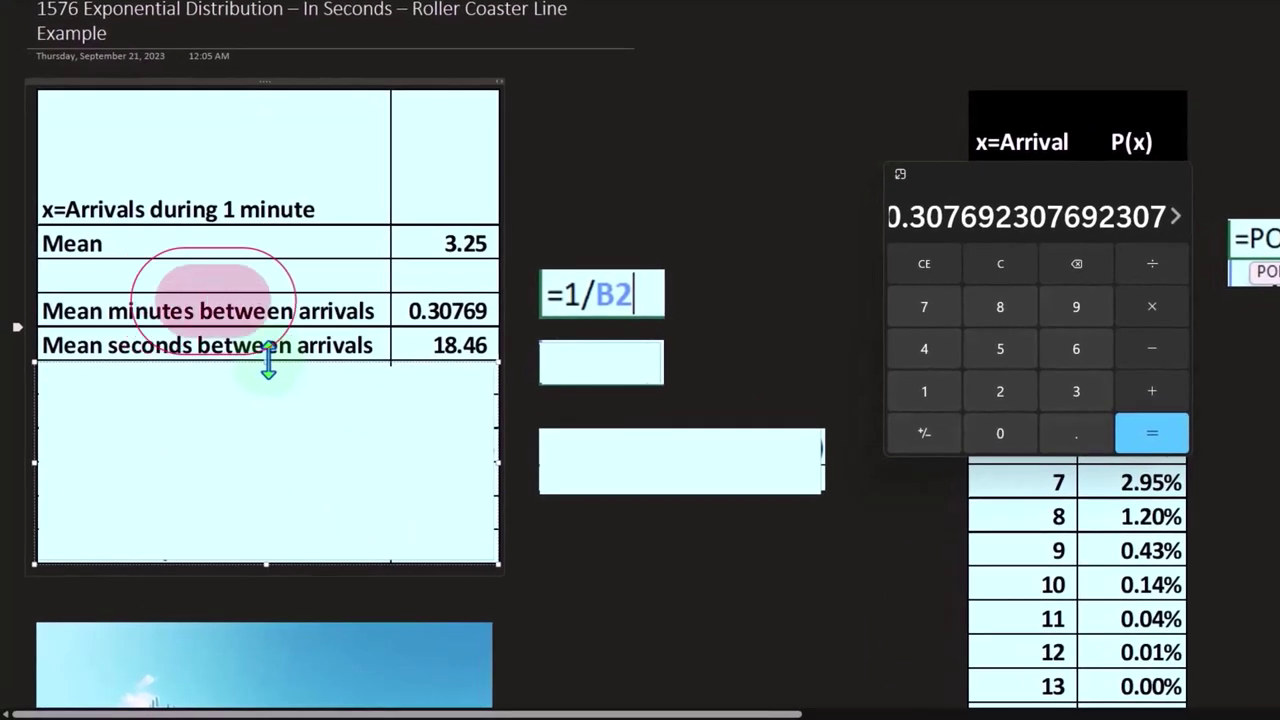
{"action": "left_click", "coordinate": [612, 372]}
{"action": "type", "text": "=B4*60"}
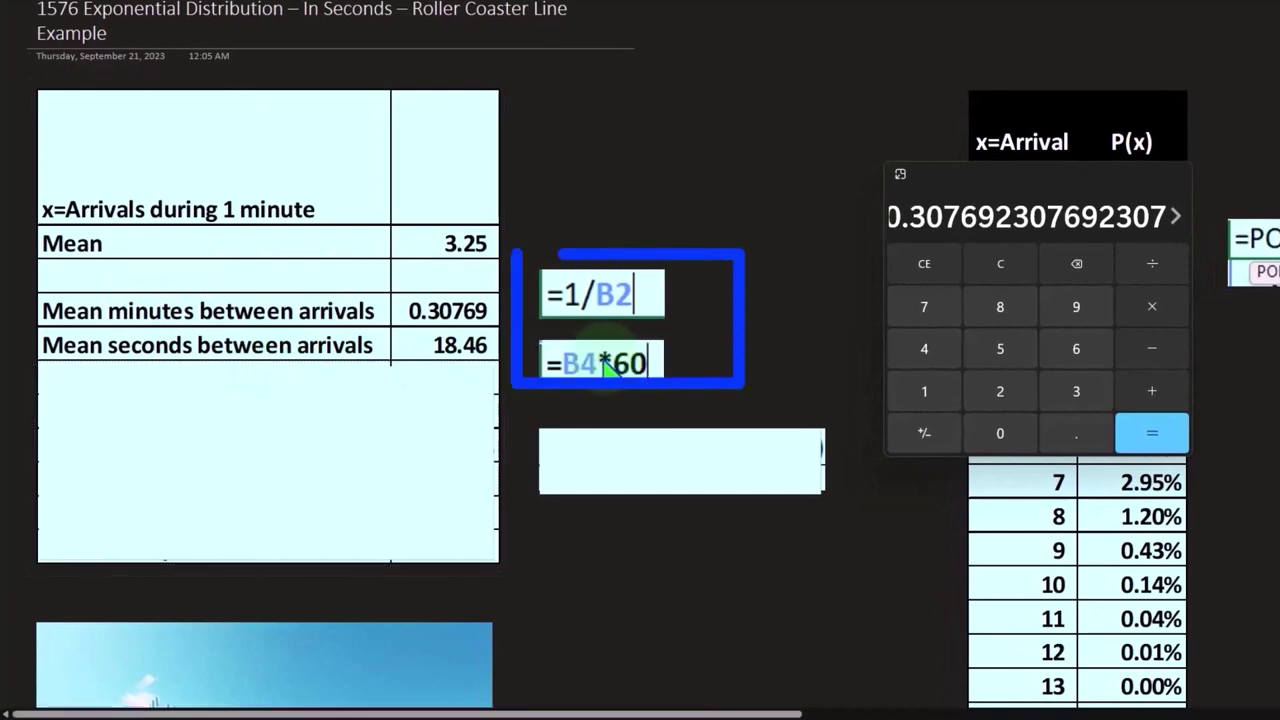
{"action": "left_click", "coordinate": [1150, 308]}
{"action": "type", "text": "60"}
{"action": "key", "text": "Return"}
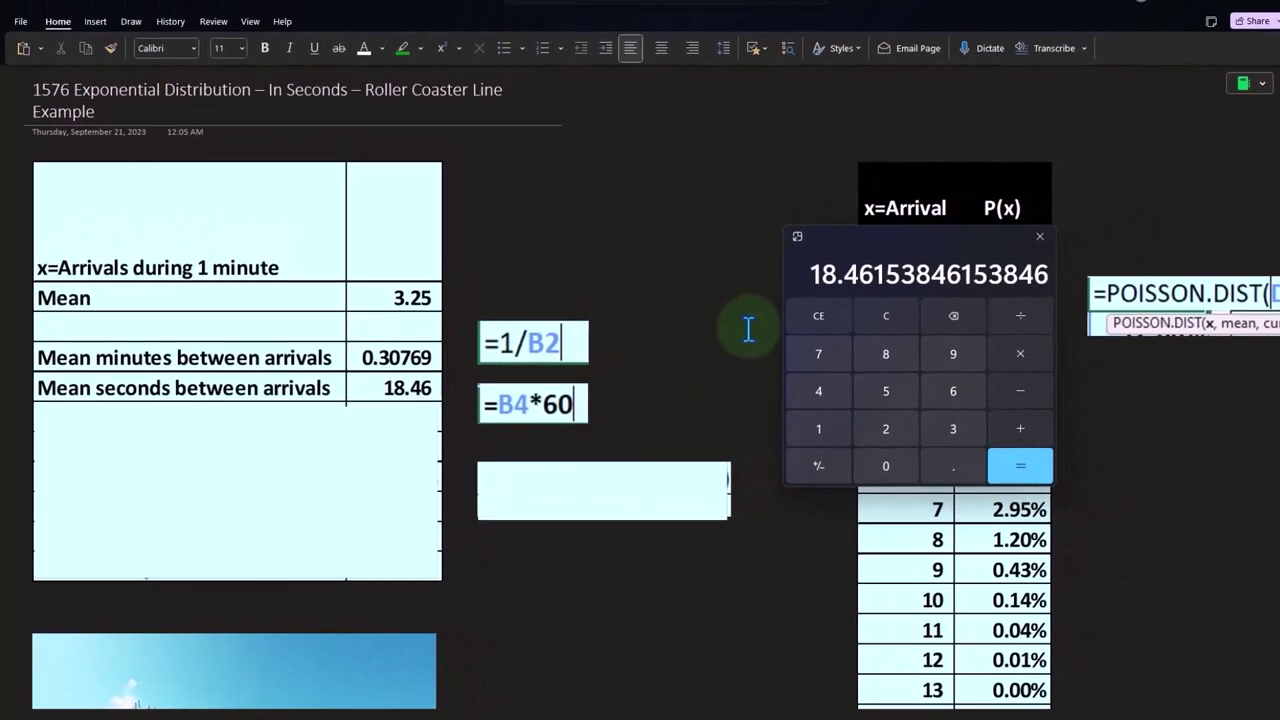
{"action": "left_click", "coordinate": [364, 464]}
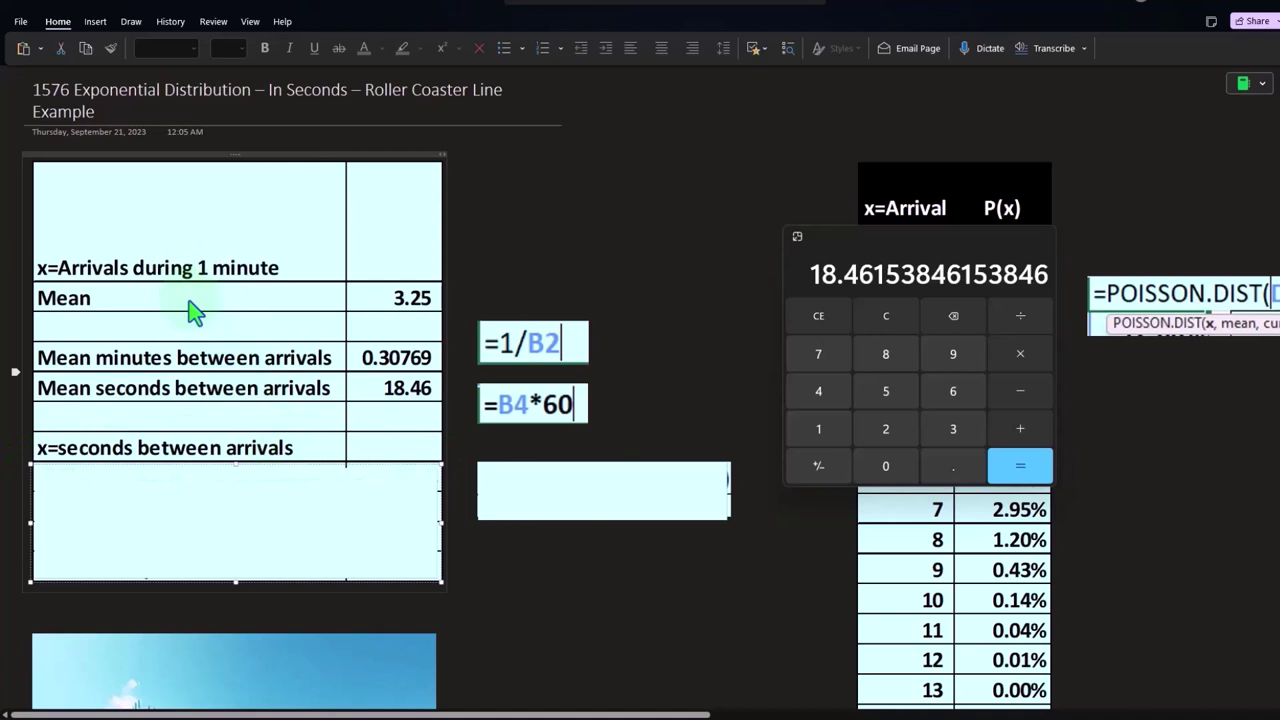
- Expose the P(x<=60) row of 96.12% and its =EXPON.DIST(60,1/B5,1) formula
{"action": "left_click_drag", "start_coordinate": [231, 477], "coordinate": [231, 500]}
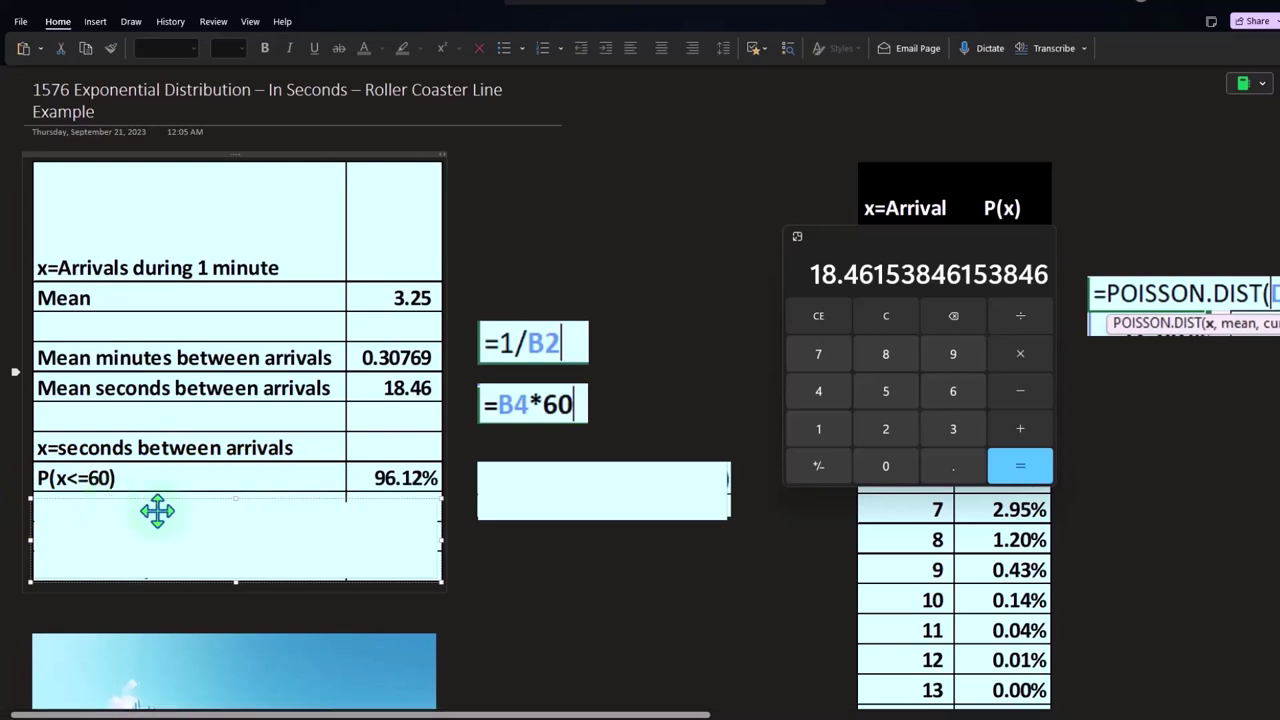
{"action": "left_click", "coordinate": [570, 493]}
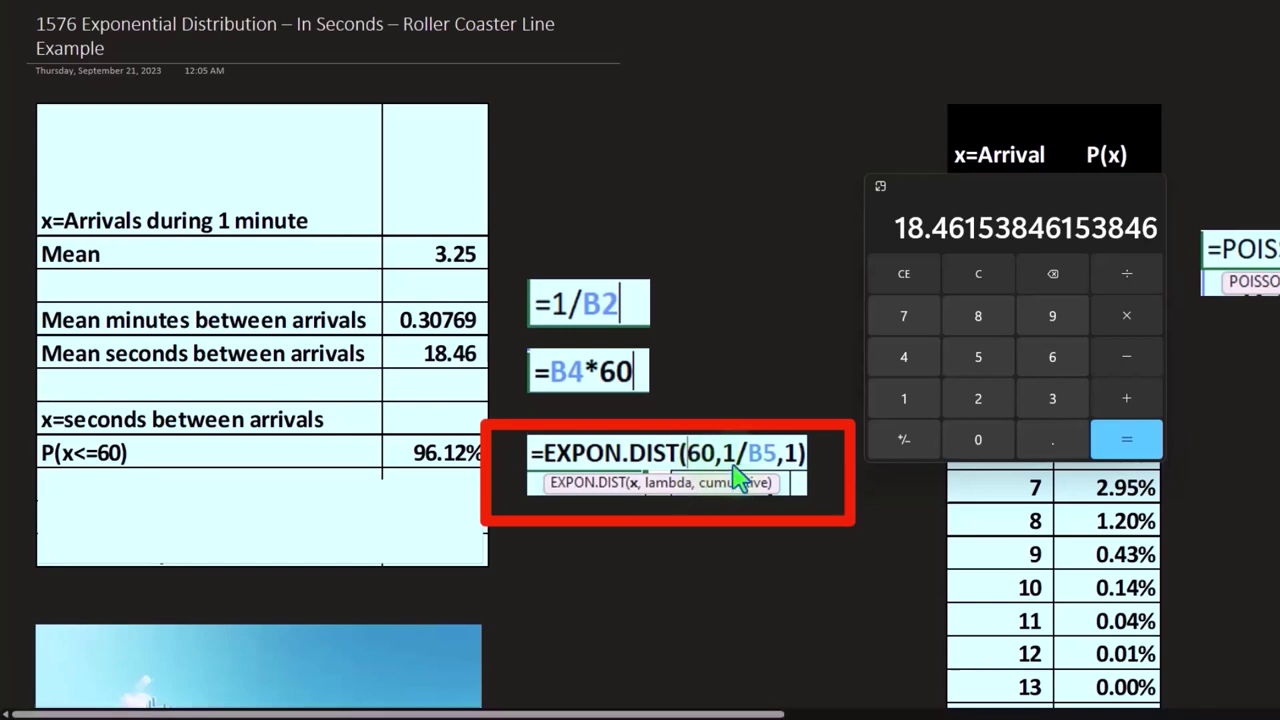
{"action": "left_click", "coordinate": [456, 388]}
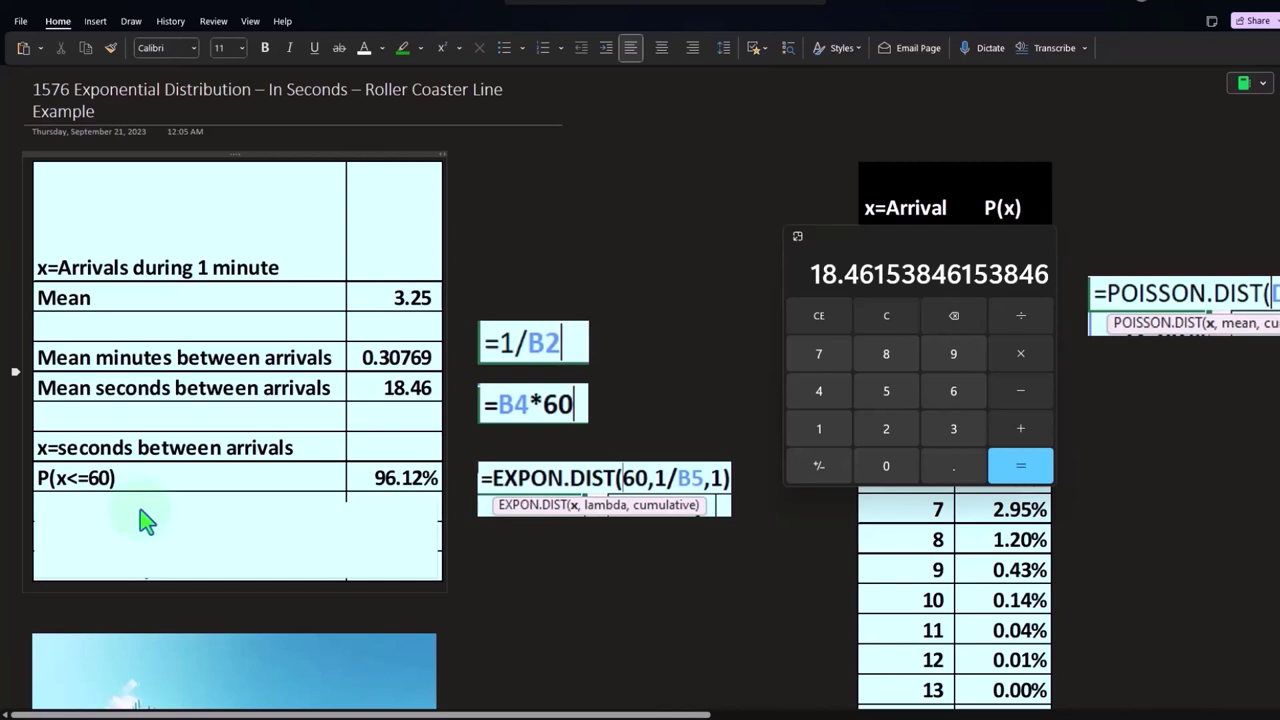
- Select the lower cover piece to reveal Rows for Poisson (29) and Rows for Exponential Dist (120)
{"action": "left_click", "coordinate": [203, 499]}
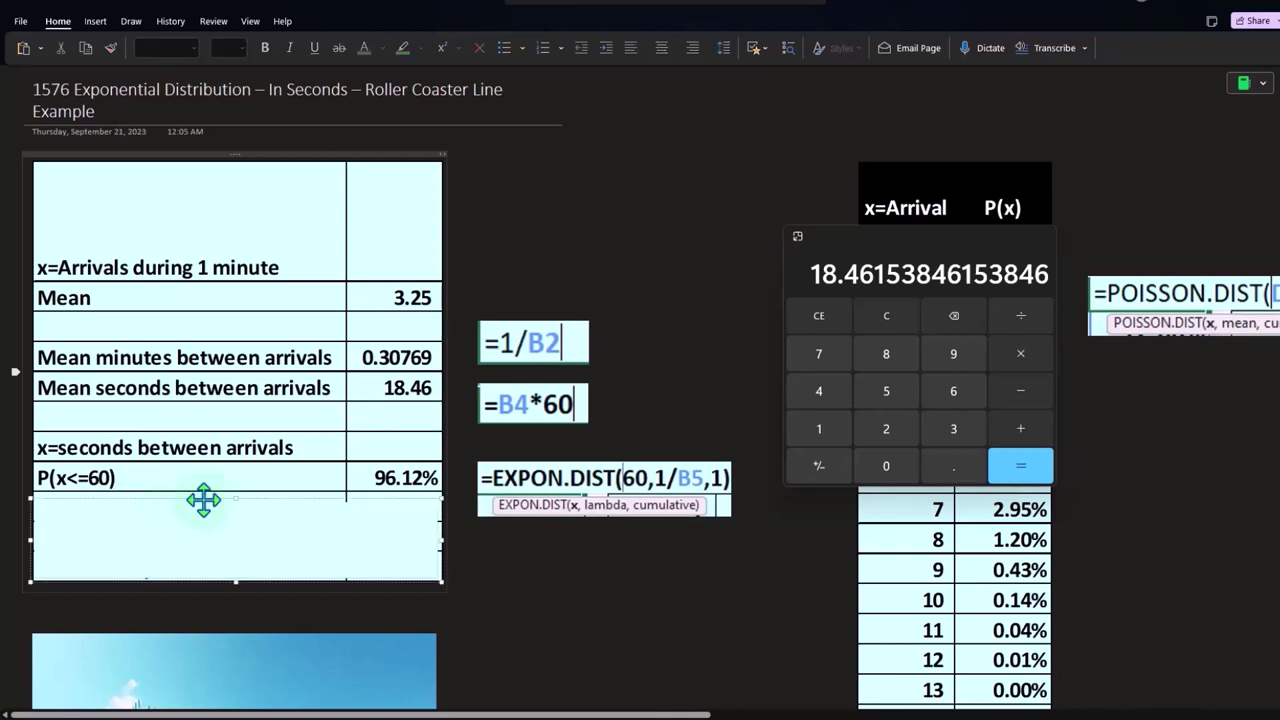
{"action": "key", "text": "ctrl+a"}
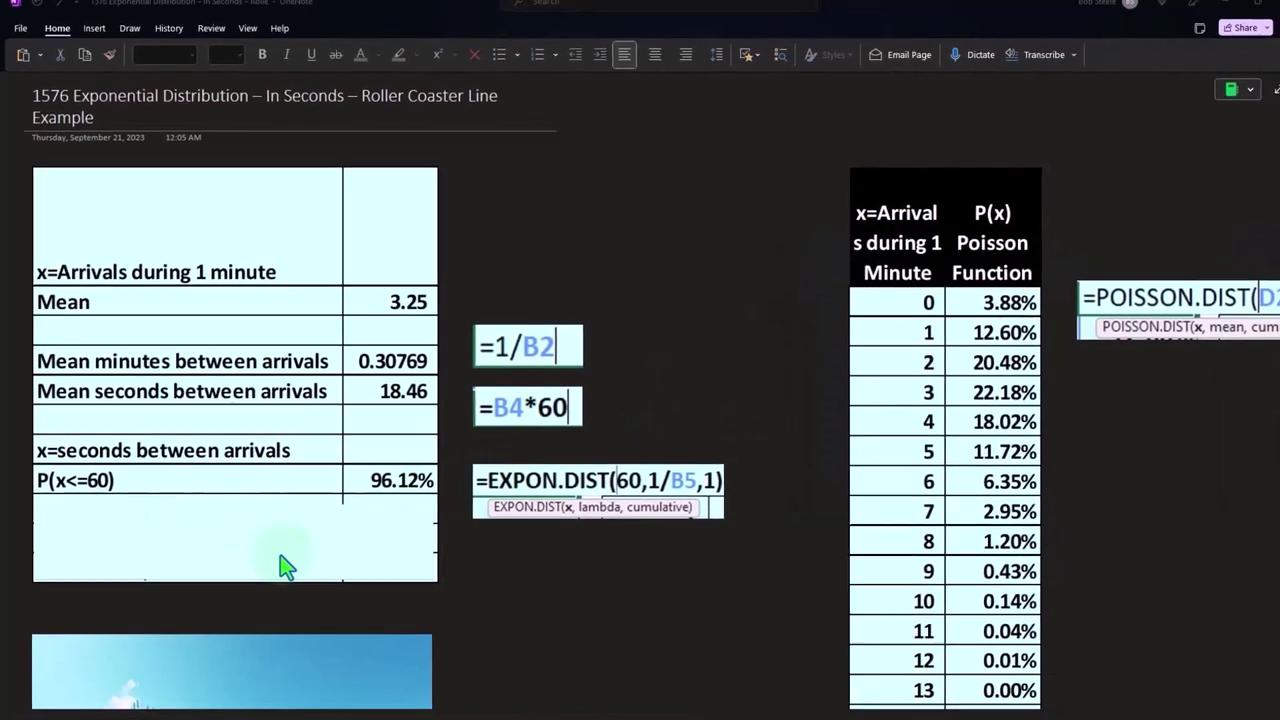
{"action": "left_click", "coordinate": [283, 562]}
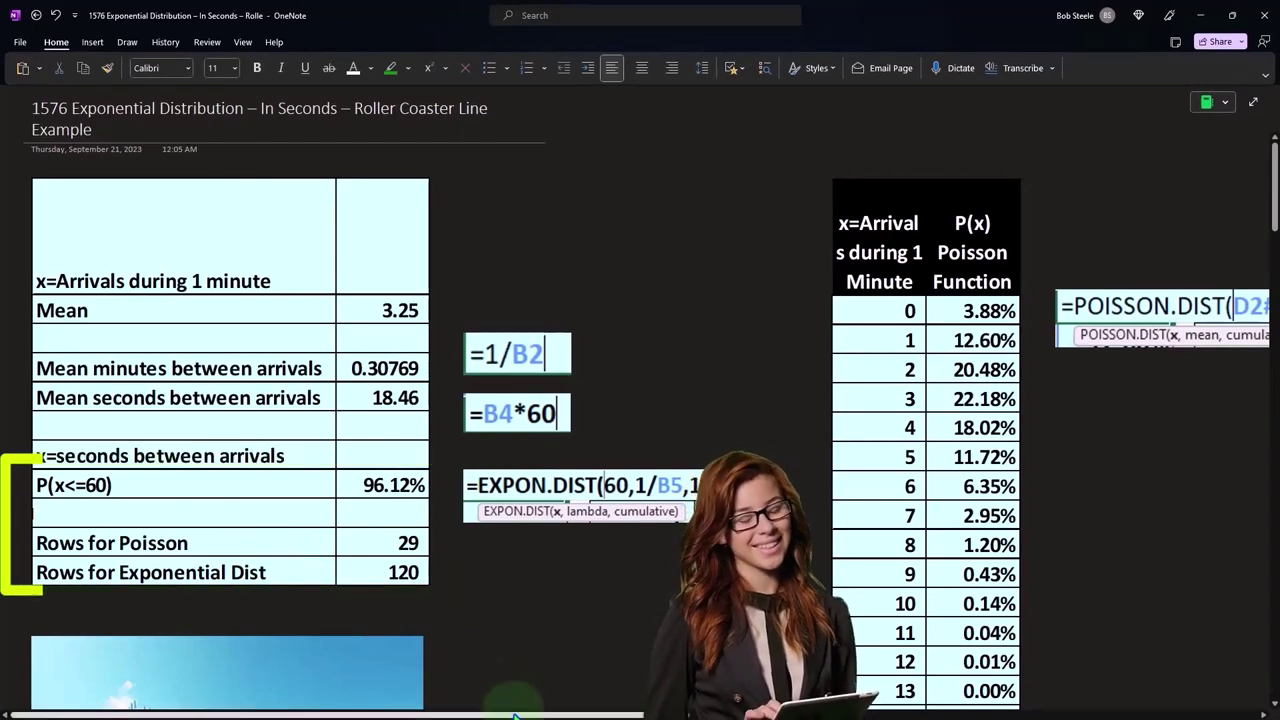
{"action": "left_click_drag", "start_coordinate": [520, 714], "coordinate": [625, 714]}
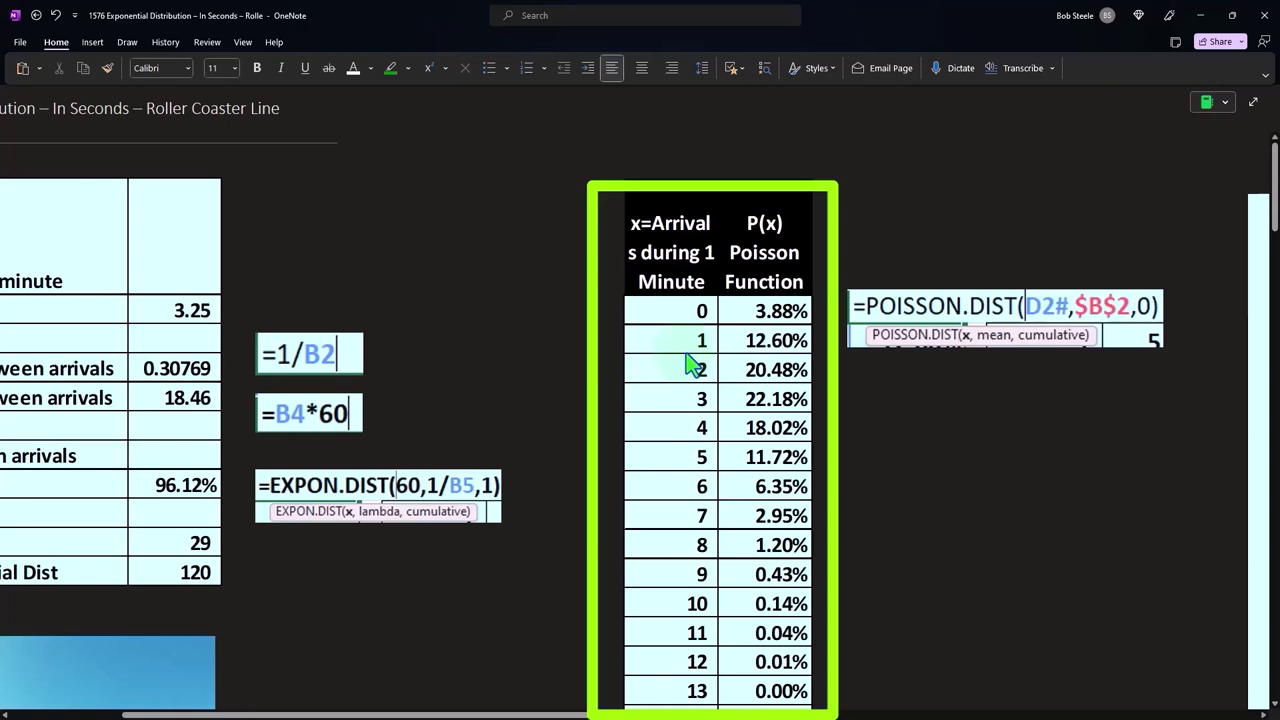
{"action": "left_click_drag", "start_coordinate": [571, 710], "coordinate": [465, 710]}
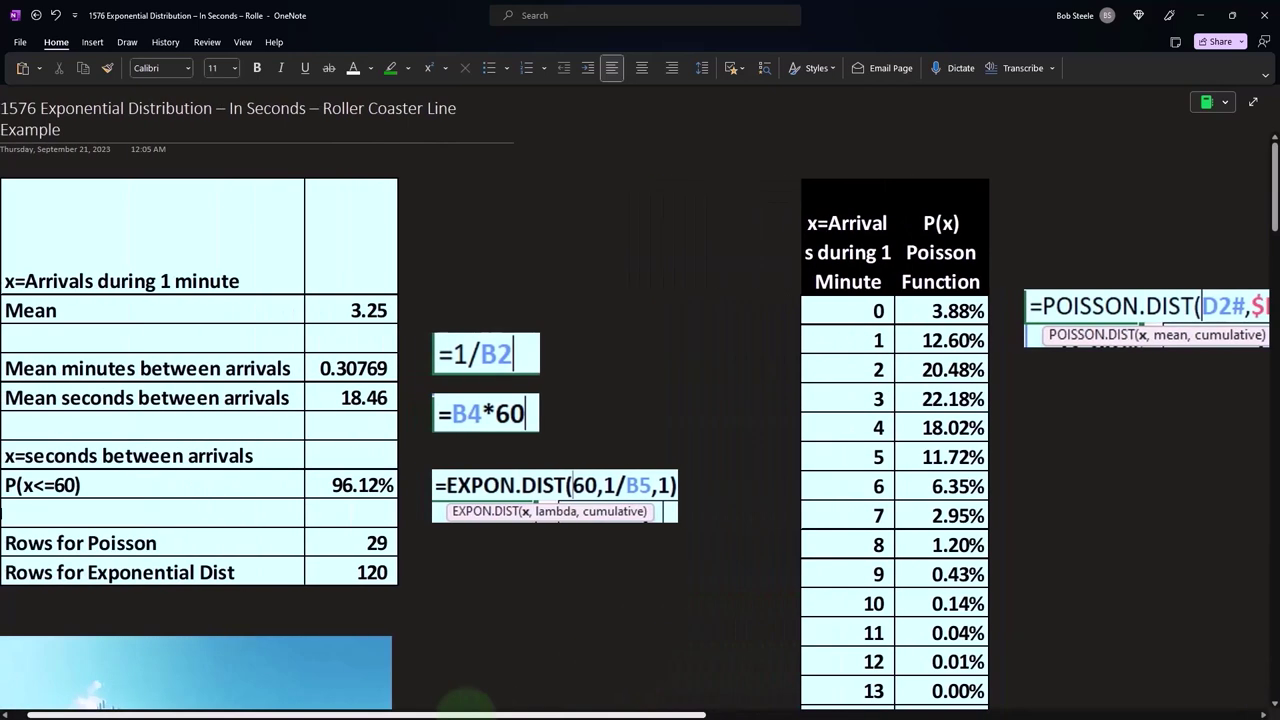
{"action": "left_click", "coordinate": [355, 560]}
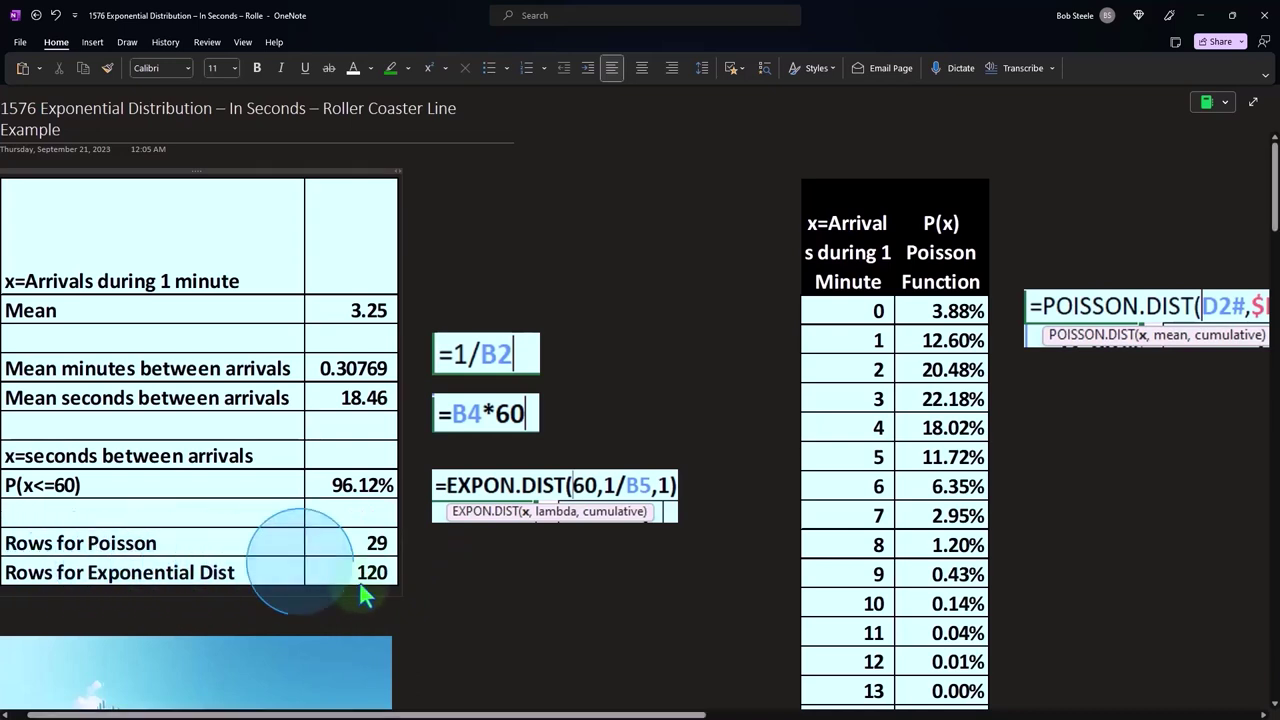
{"action": "left_click_drag", "start_coordinate": [528, 712], "coordinate": [893, 712]}
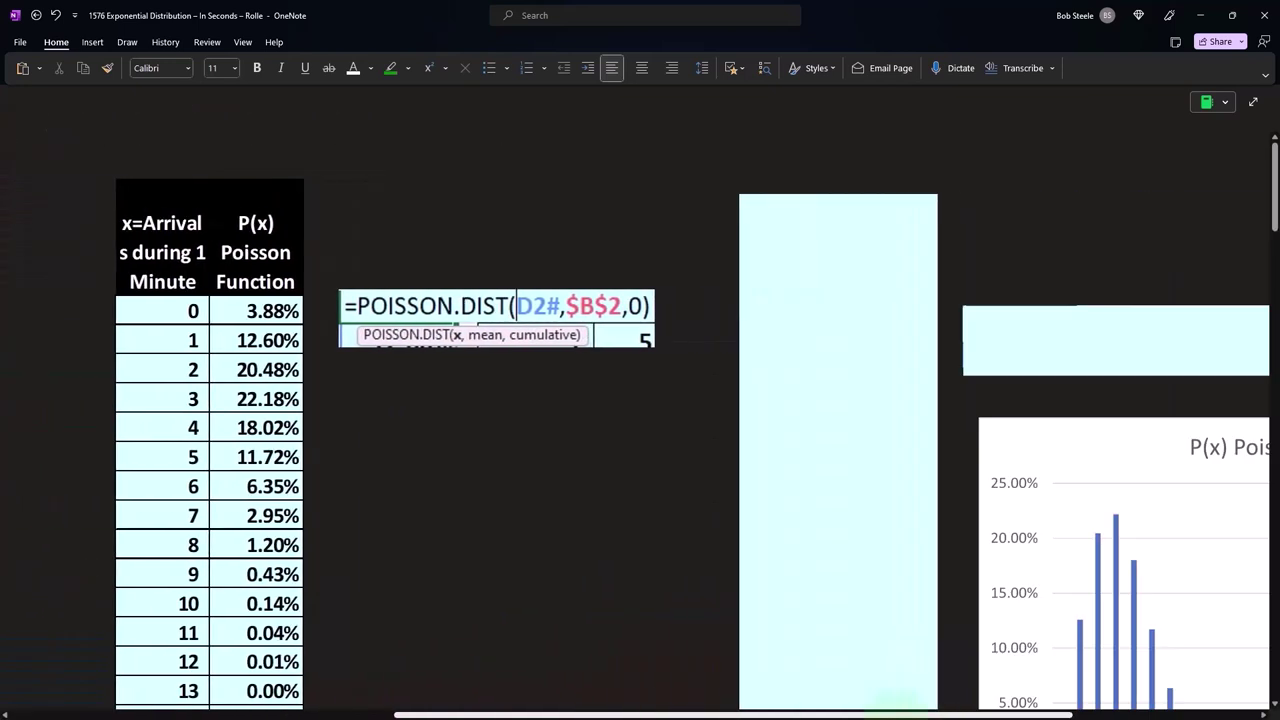
{"action": "left_click", "coordinate": [762, 326]}
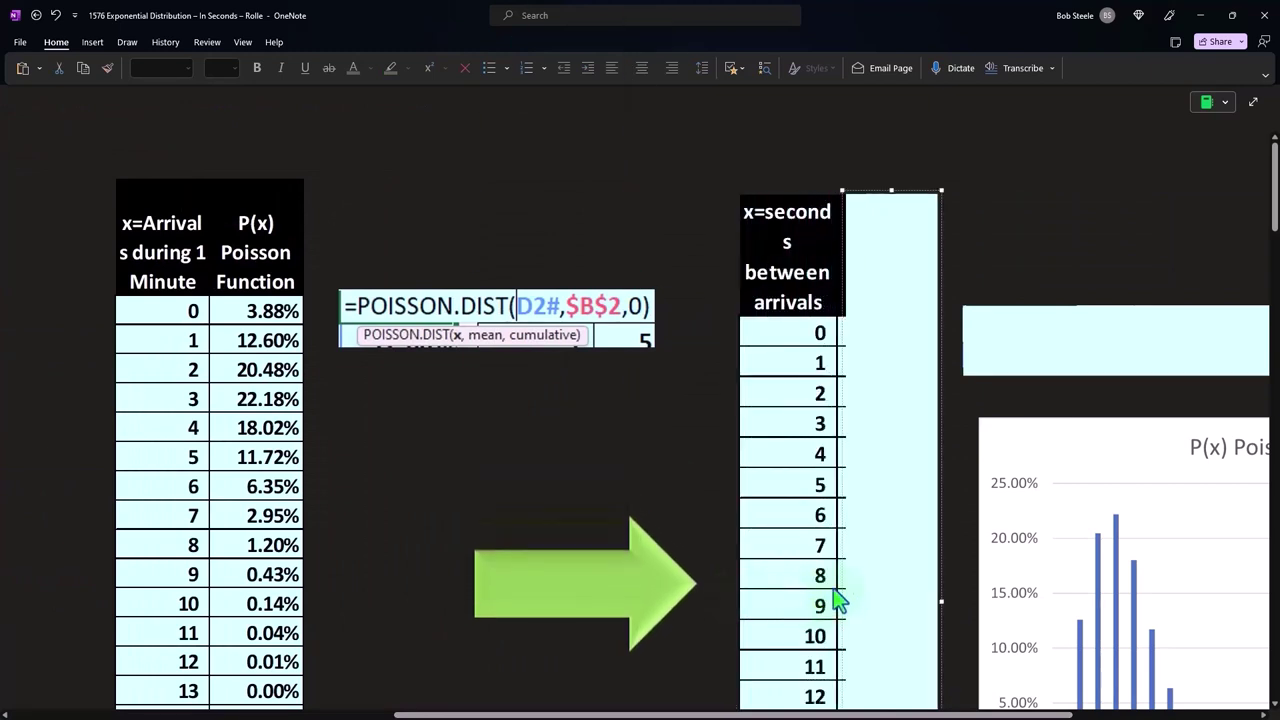
{"action": "left_click", "coordinate": [765, 258]}
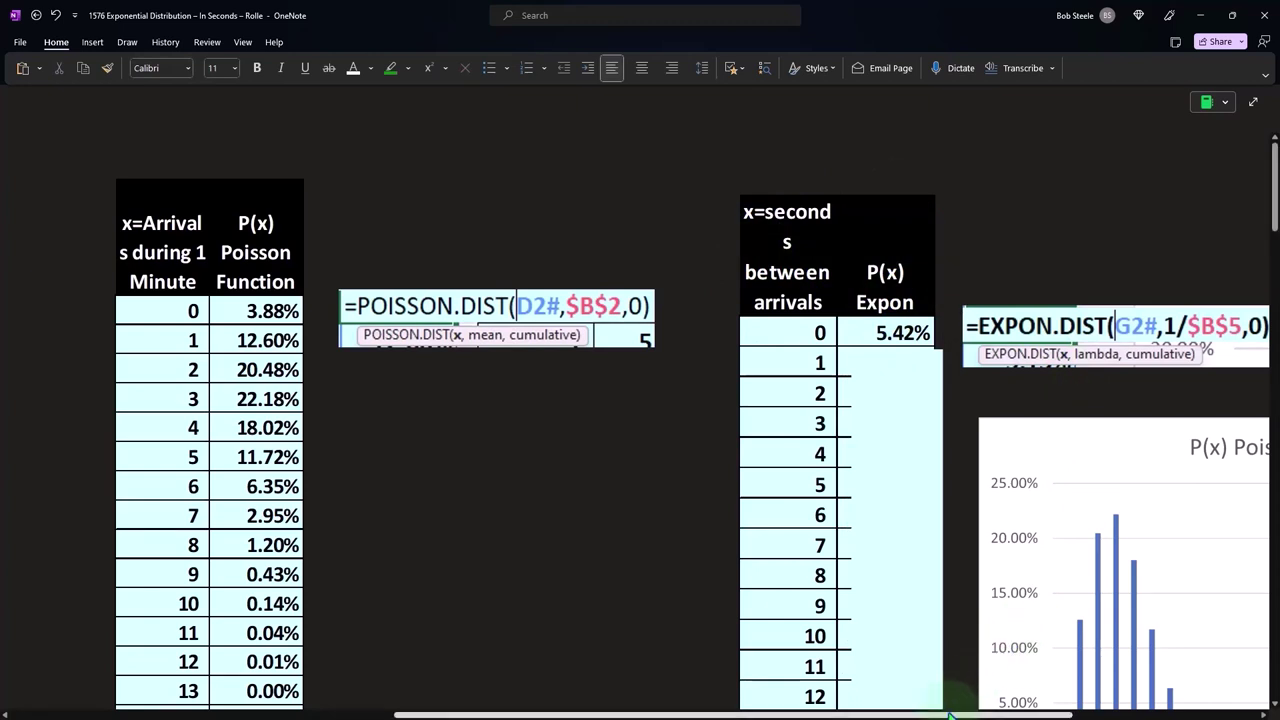
{"action": "scroll", "coordinate": [950, 714], "scroll_direction": "right", "scroll_amount": 5}
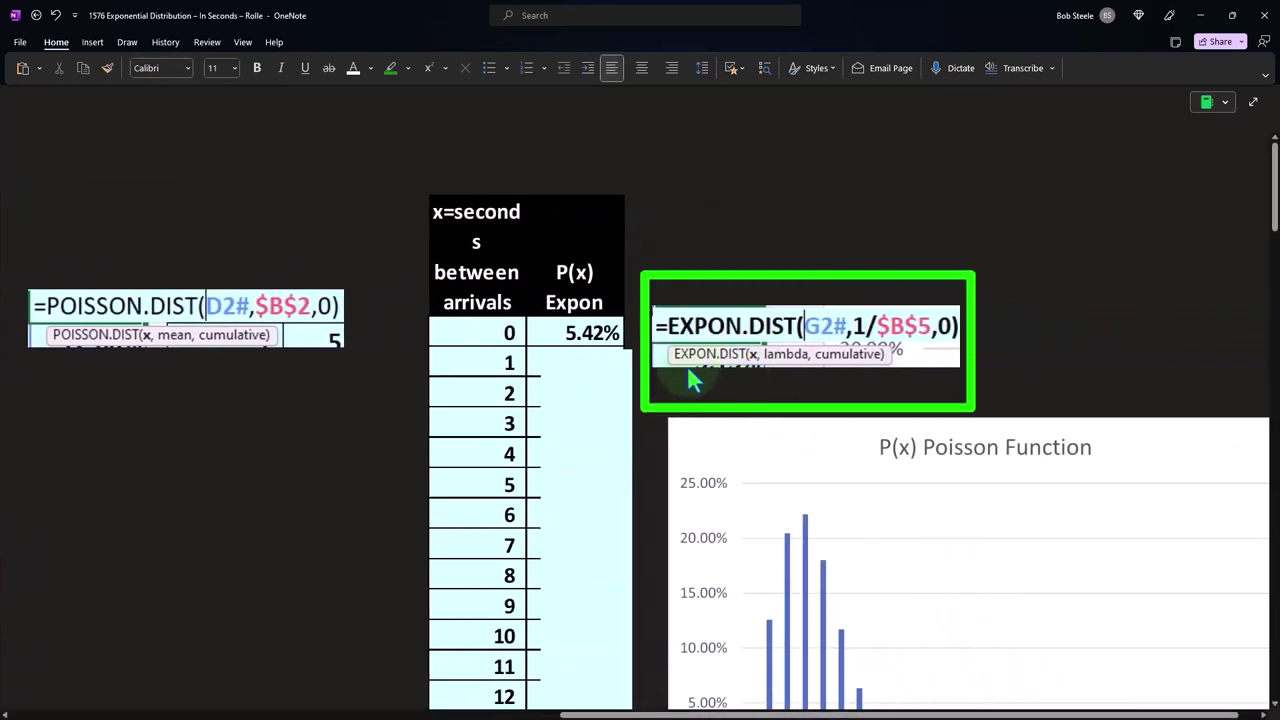
{"action": "left_click", "coordinate": [506, 342]}
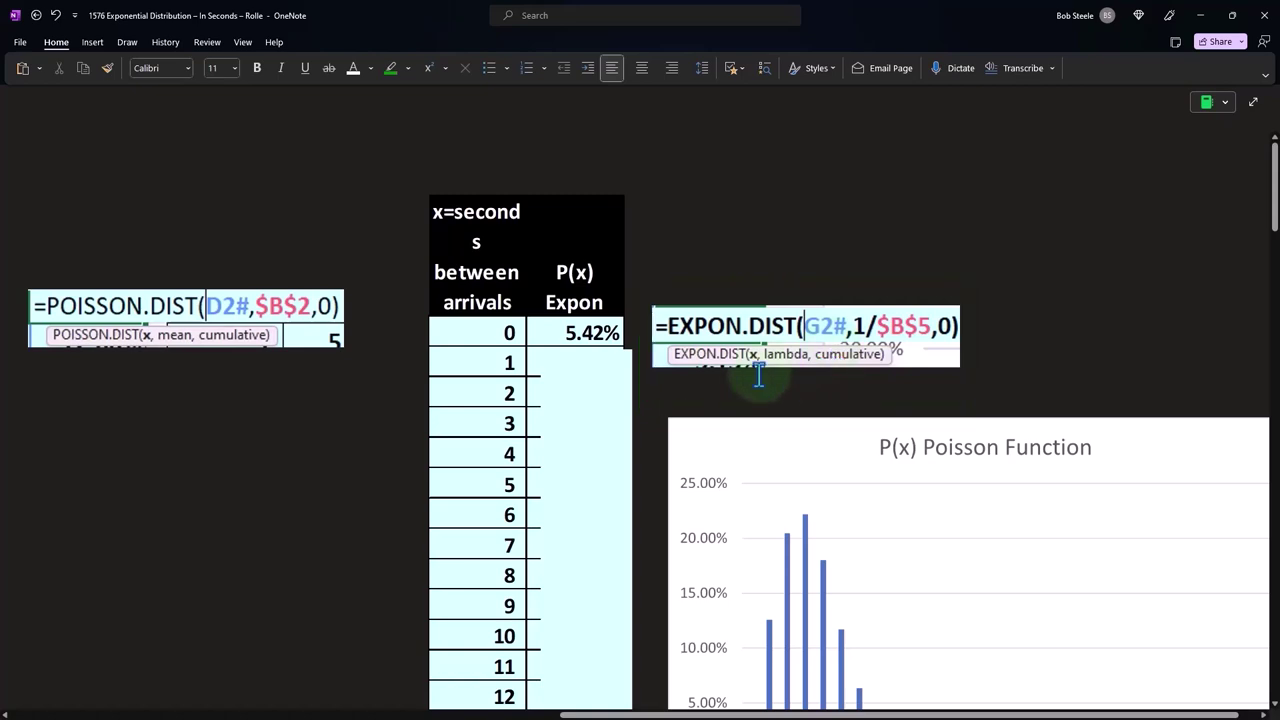
{"action": "left_click_drag", "start_coordinate": [813, 714], "coordinate": [261, 714]}
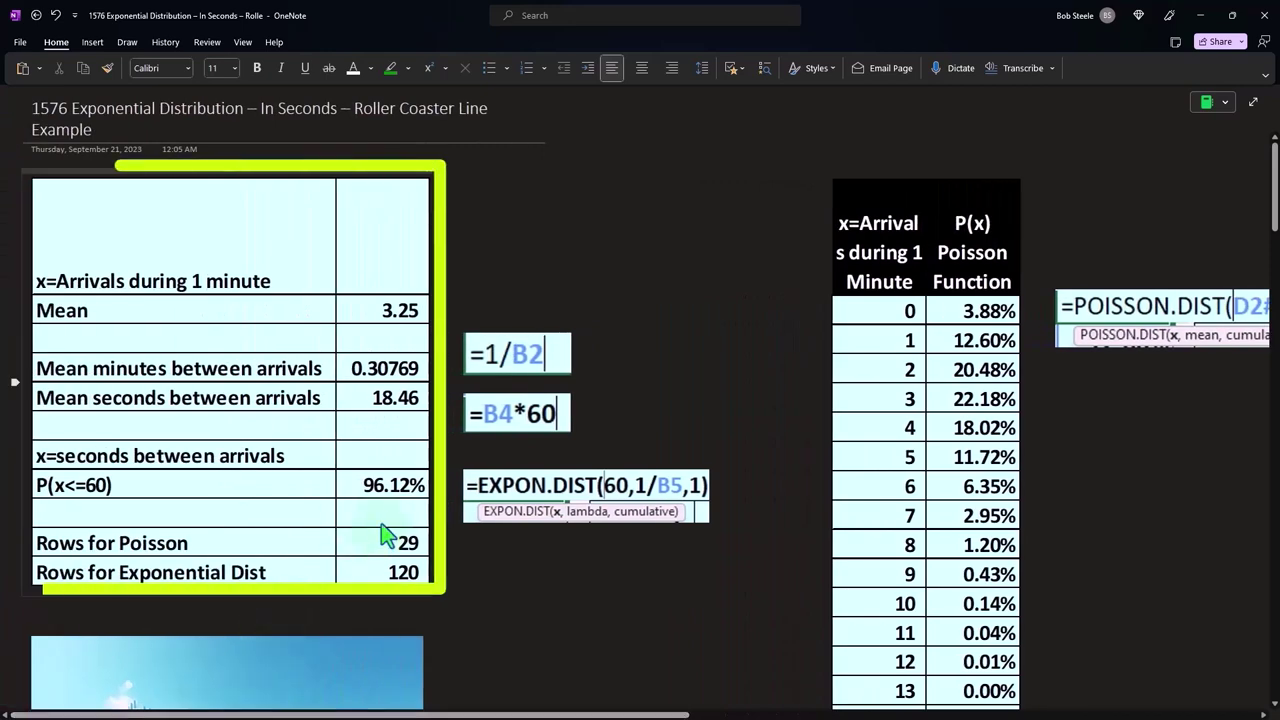
- Shrink and delete the cyan cover to reveal P(x) Expon values from 5.13% to 1.56%
{"action": "left_click_drag", "start_coordinate": [514, 714], "coordinate": [1019, 714]}
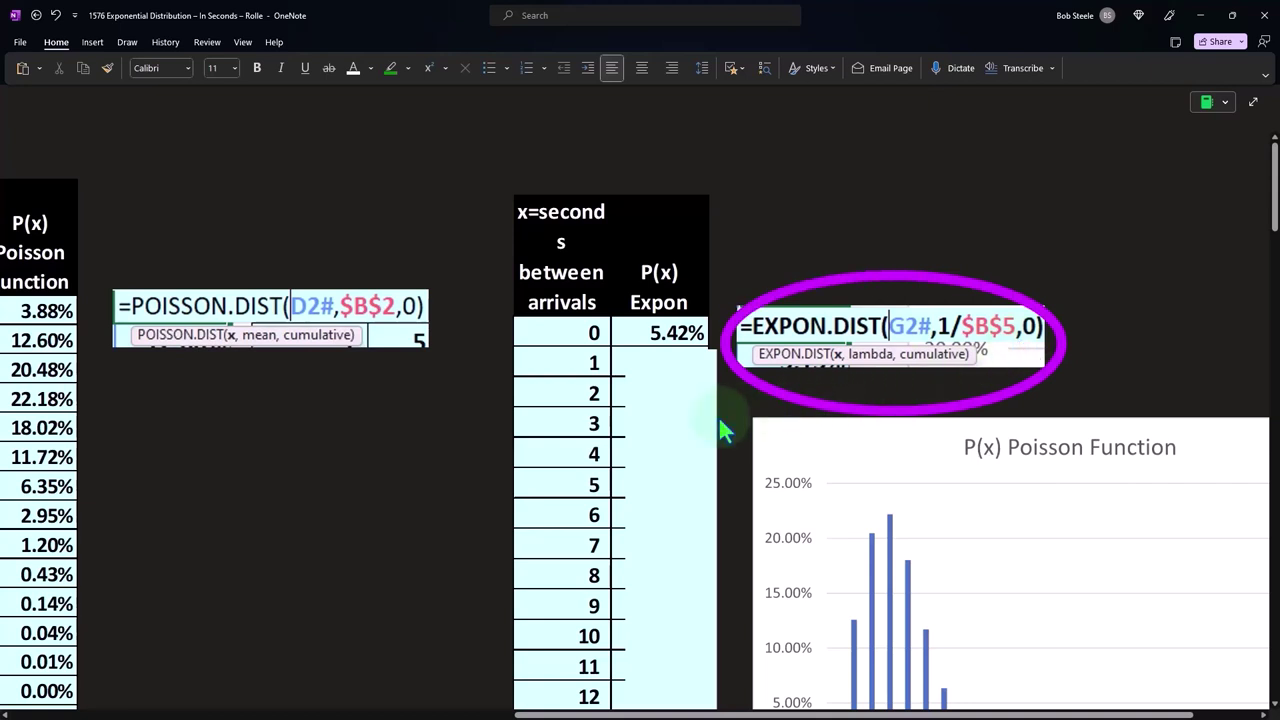
{"action": "left_click", "coordinate": [666, 421]}
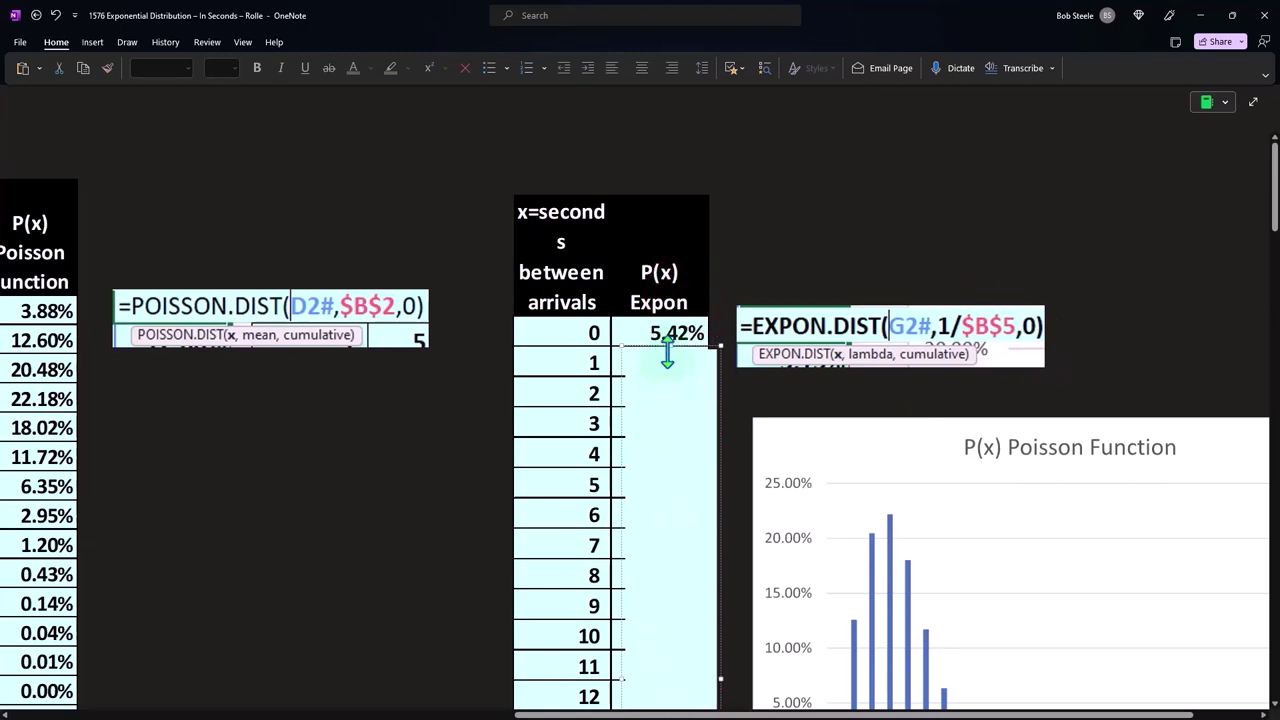
{"action": "left_click_drag", "start_coordinate": [668, 347], "coordinate": [492, 287]}
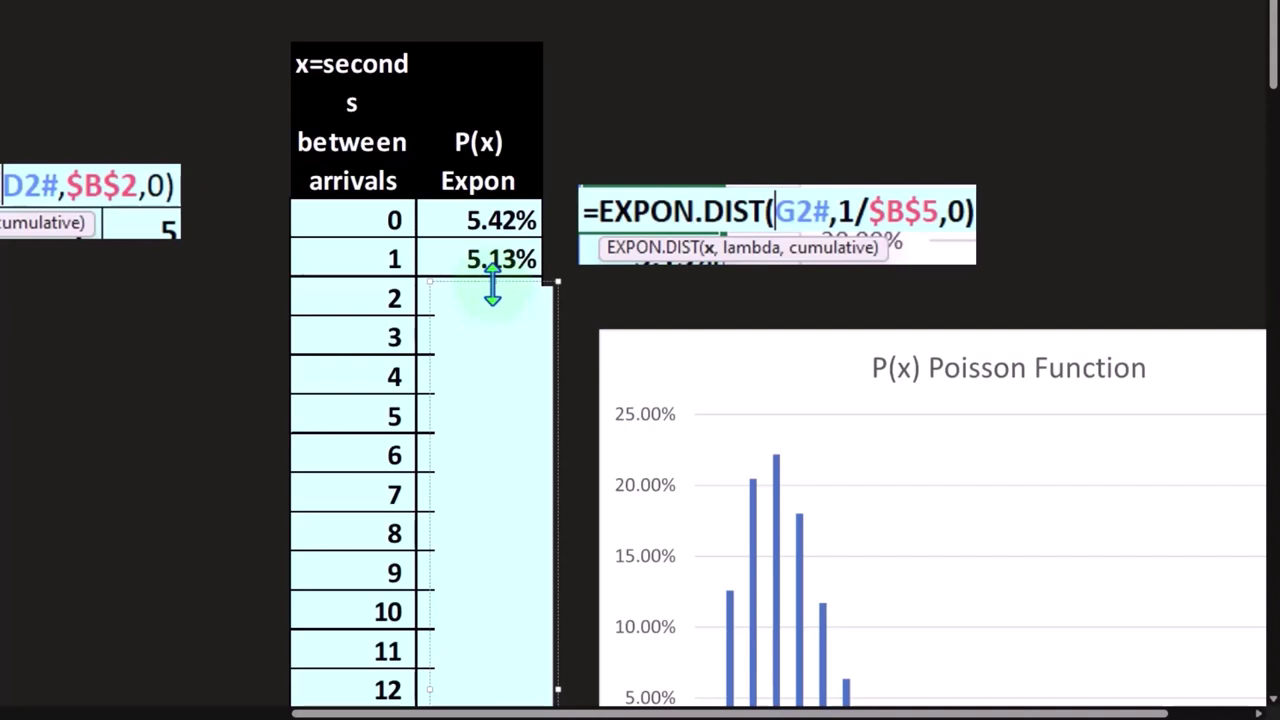
{"action": "left_click_drag", "start_coordinate": [492, 287], "coordinate": [481, 322]}
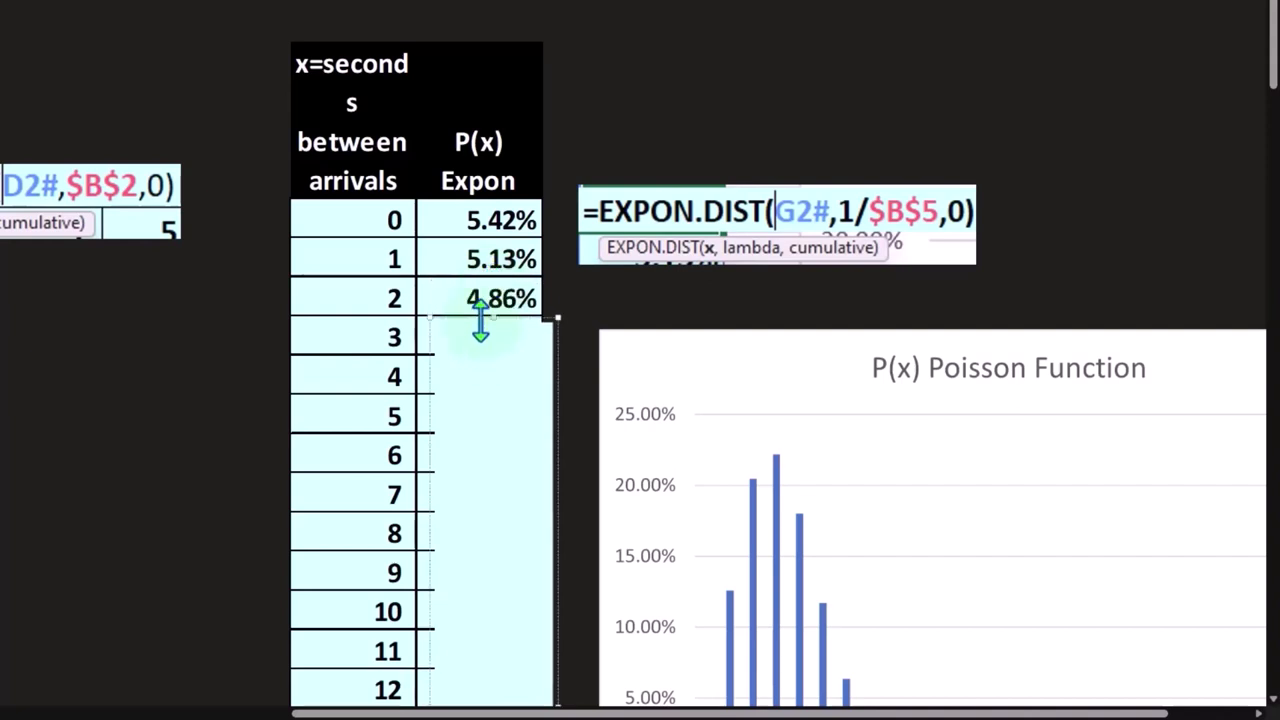
{"action": "left_click_drag", "start_coordinate": [480, 320], "coordinate": [480, 352]}
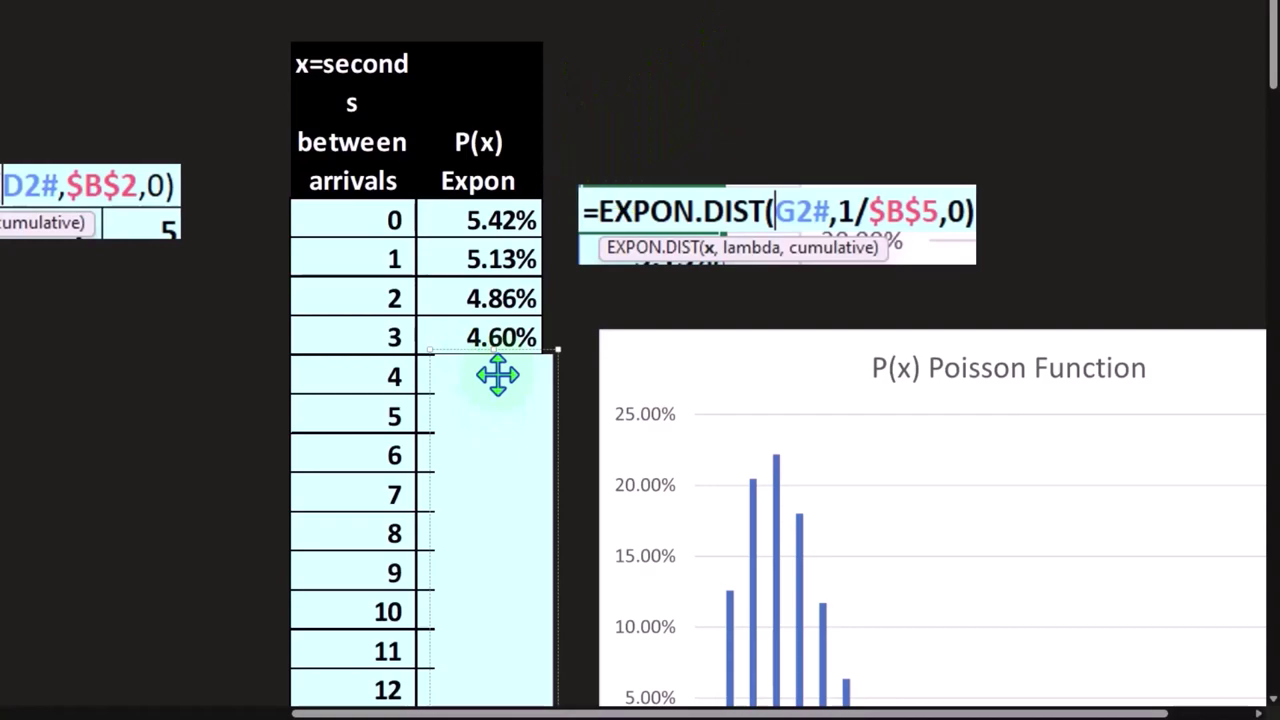
{"action": "key", "text": "Delete"}
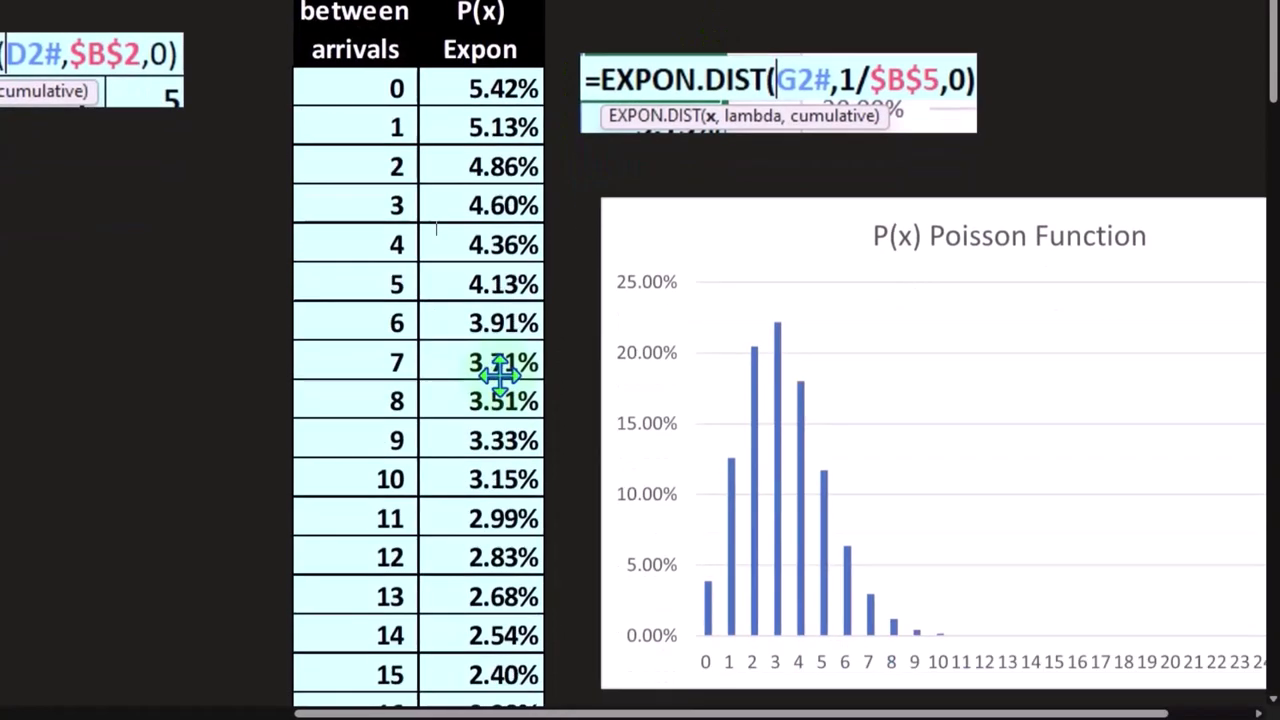
- Scroll past the Poisson chart to the P(x) Expon column chart falling toward zero by 120 seconds
{"action": "scroll", "coordinate": [500, 370], "scroll_direction": "down", "scroll_amount": 3}
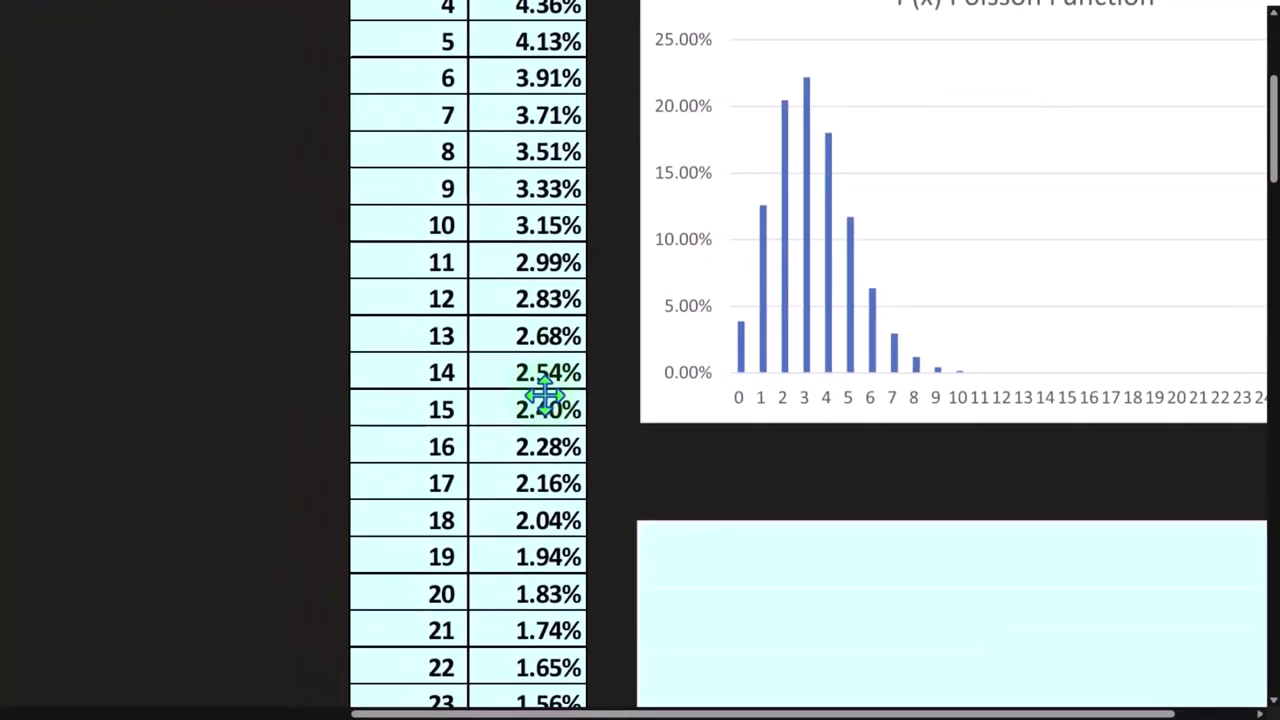
{"action": "left_click_drag", "start_coordinate": [762, 713], "coordinate": [826, 713]}
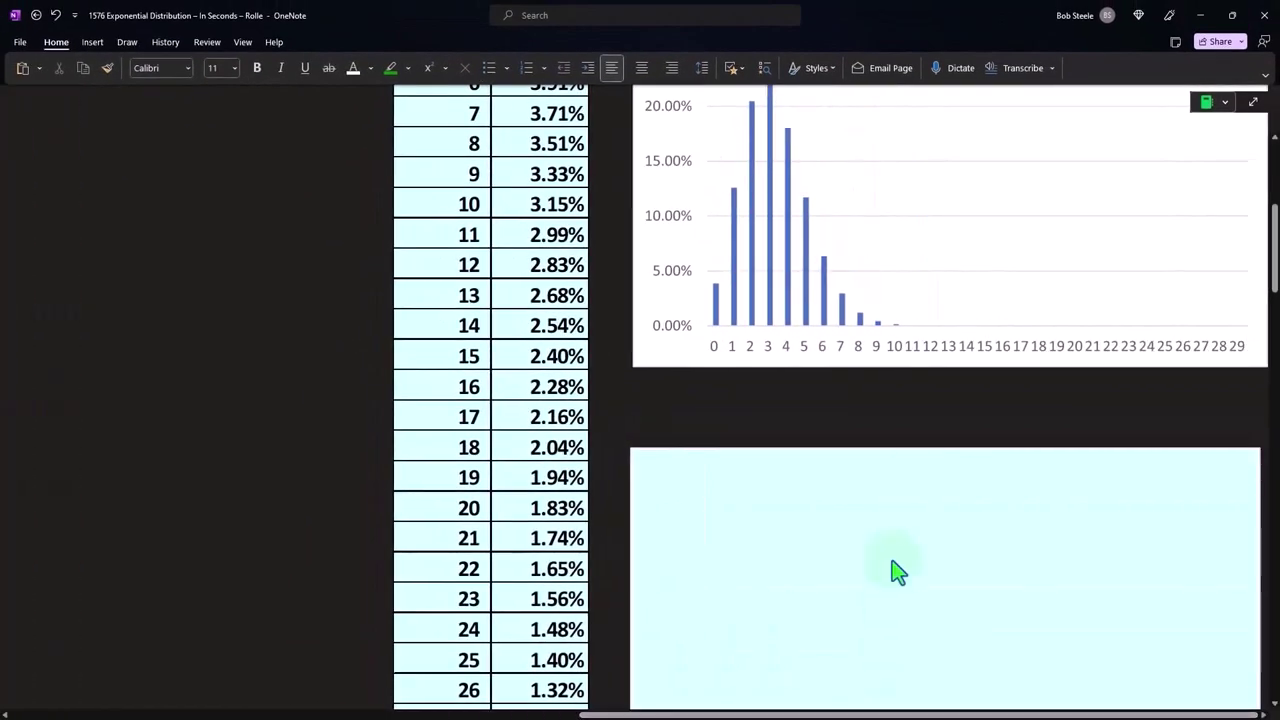
{"action": "scroll", "coordinate": [887, 600], "scroll_direction": "down", "scroll_amount": 3}
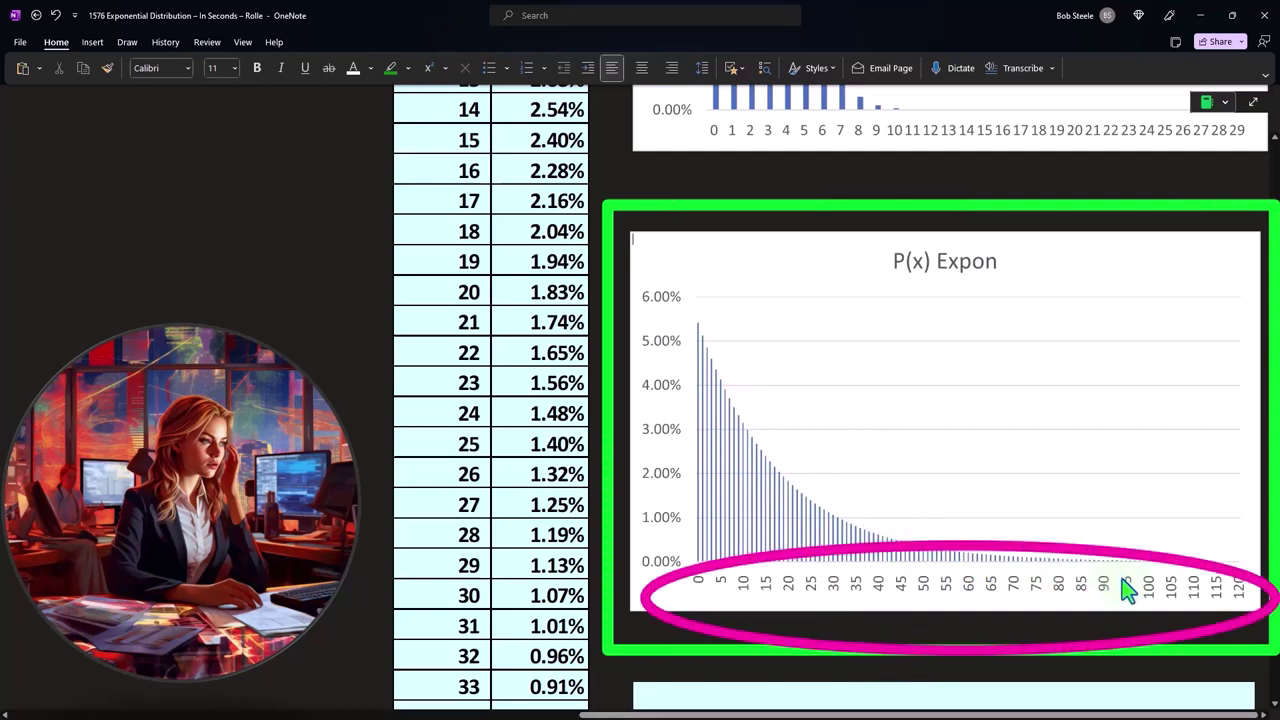
{"action": "scroll", "coordinate": [1127, 590], "scroll_direction": "up", "scroll_amount": 5}
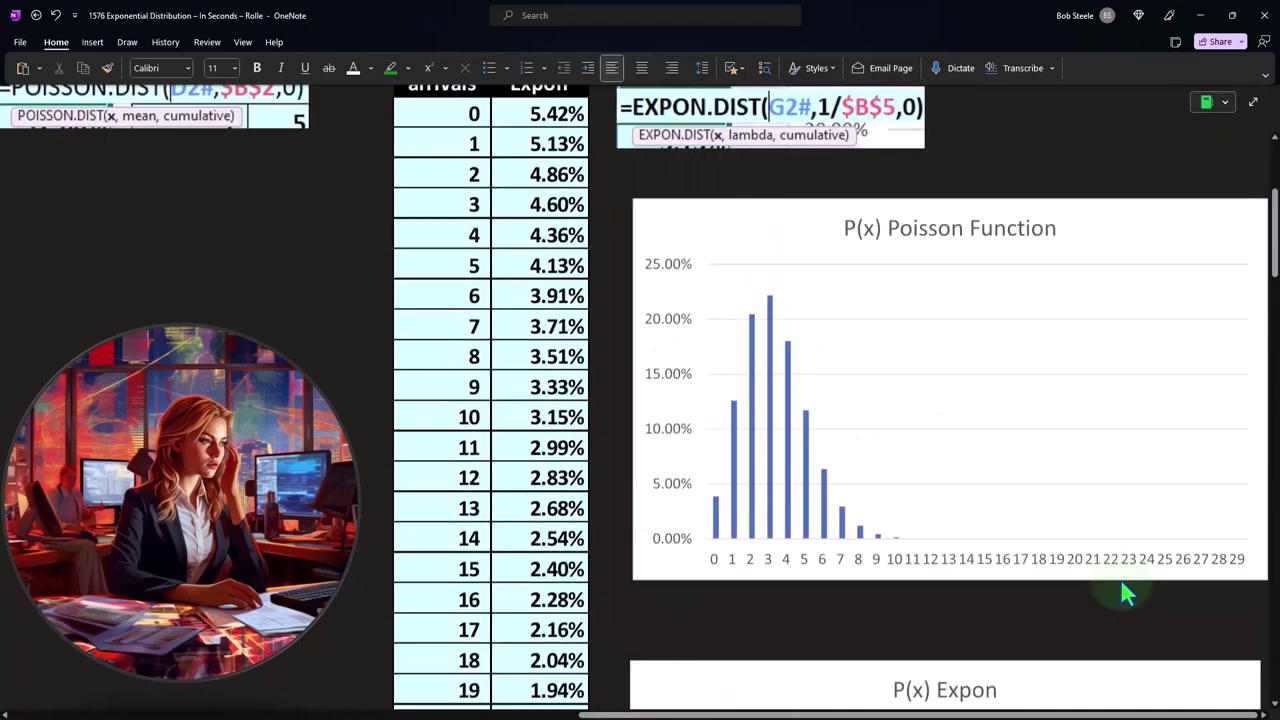
{"action": "scroll", "coordinate": [1127, 592], "scroll_direction": "down", "scroll_amount": 3}
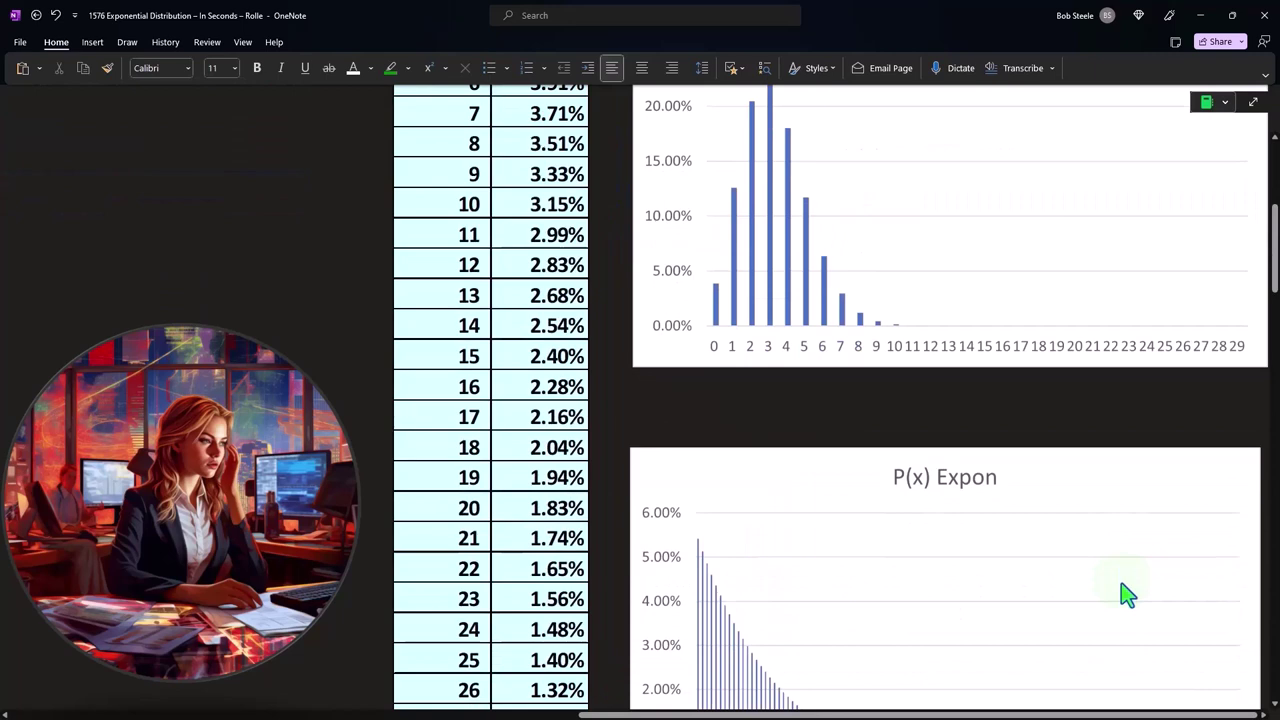
{"action": "scroll", "coordinate": [1127, 593], "scroll_direction": "down", "scroll_amount": 2}
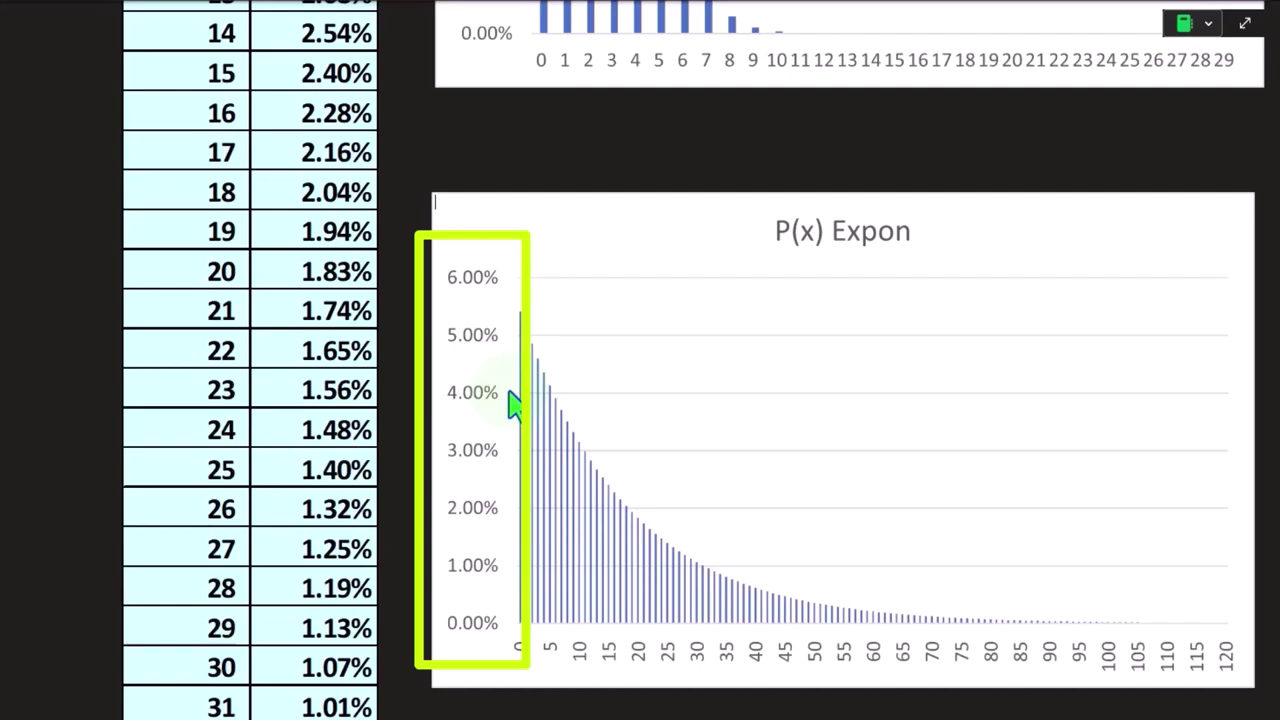
- Scroll down to the shaded P(x) Expon area chart below the column chart, then back up
{"action": "scroll", "coordinate": [517, 405], "scroll_direction": "down", "scroll_amount": 5}
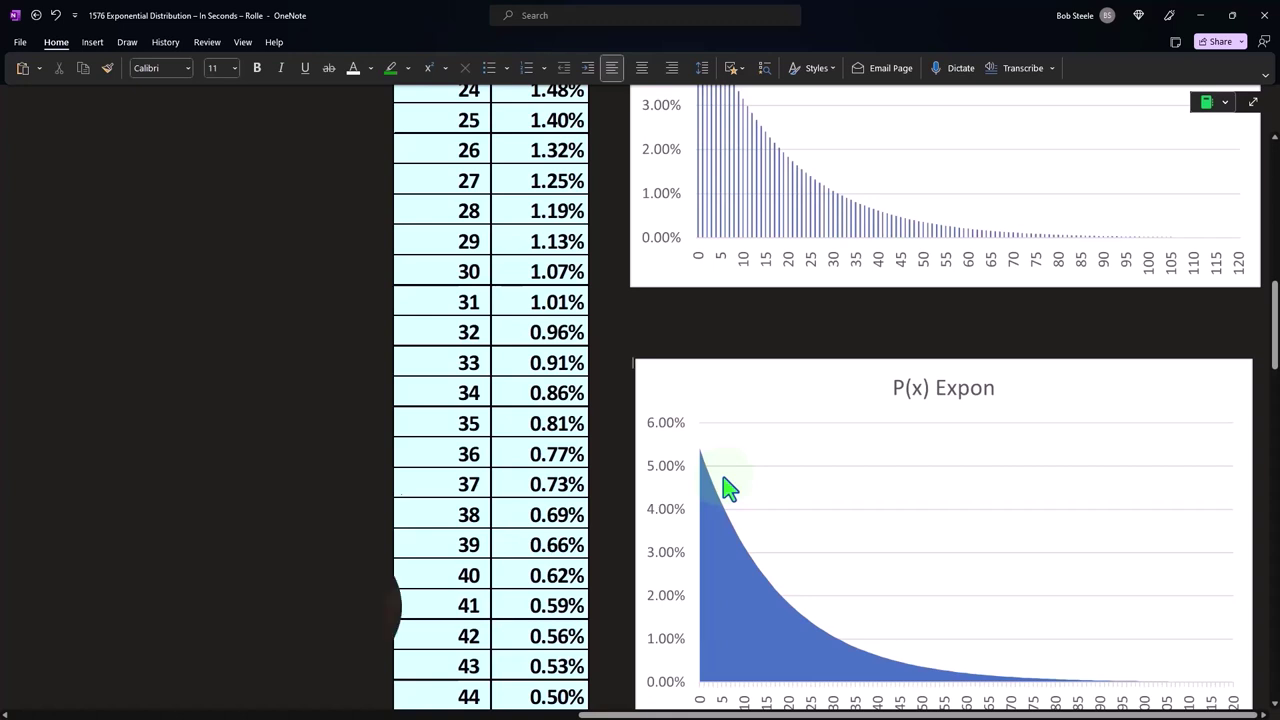
{"action": "scroll", "coordinate": [736, 516], "scroll_direction": "down", "scroll_amount": 1}
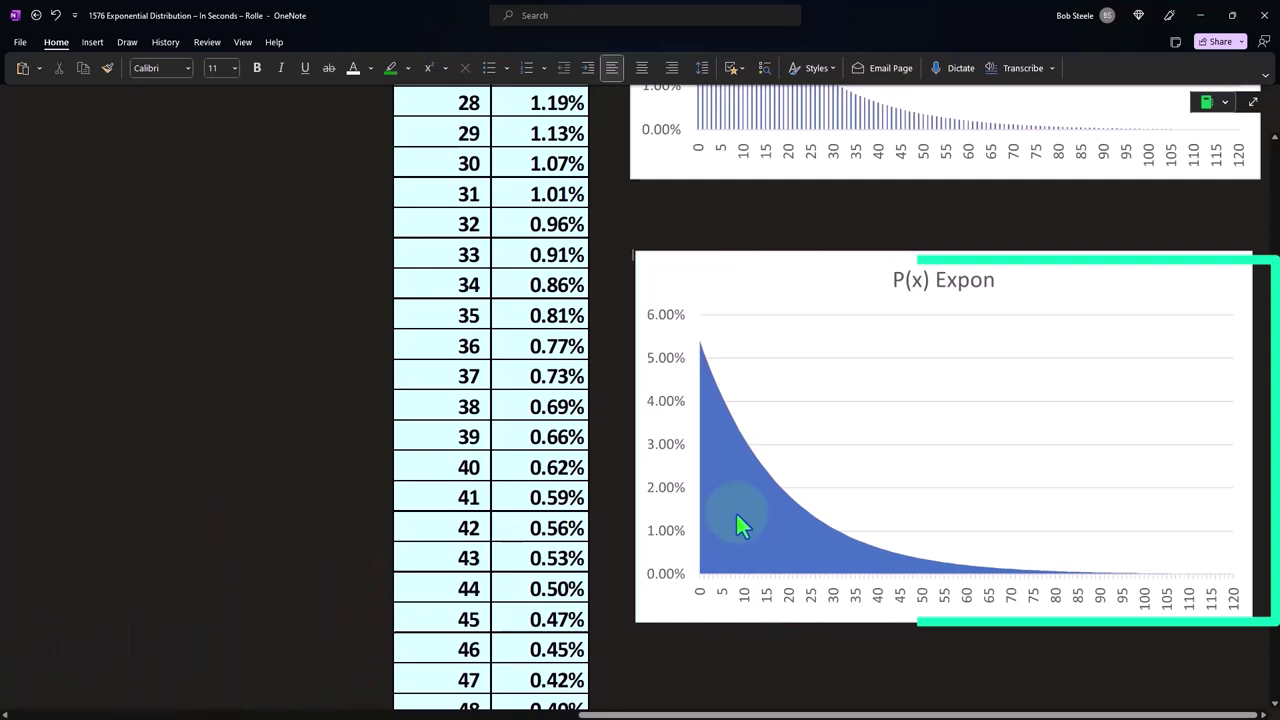
{"action": "scroll", "coordinate": [737, 518], "scroll_direction": "up", "scroll_amount": 3}
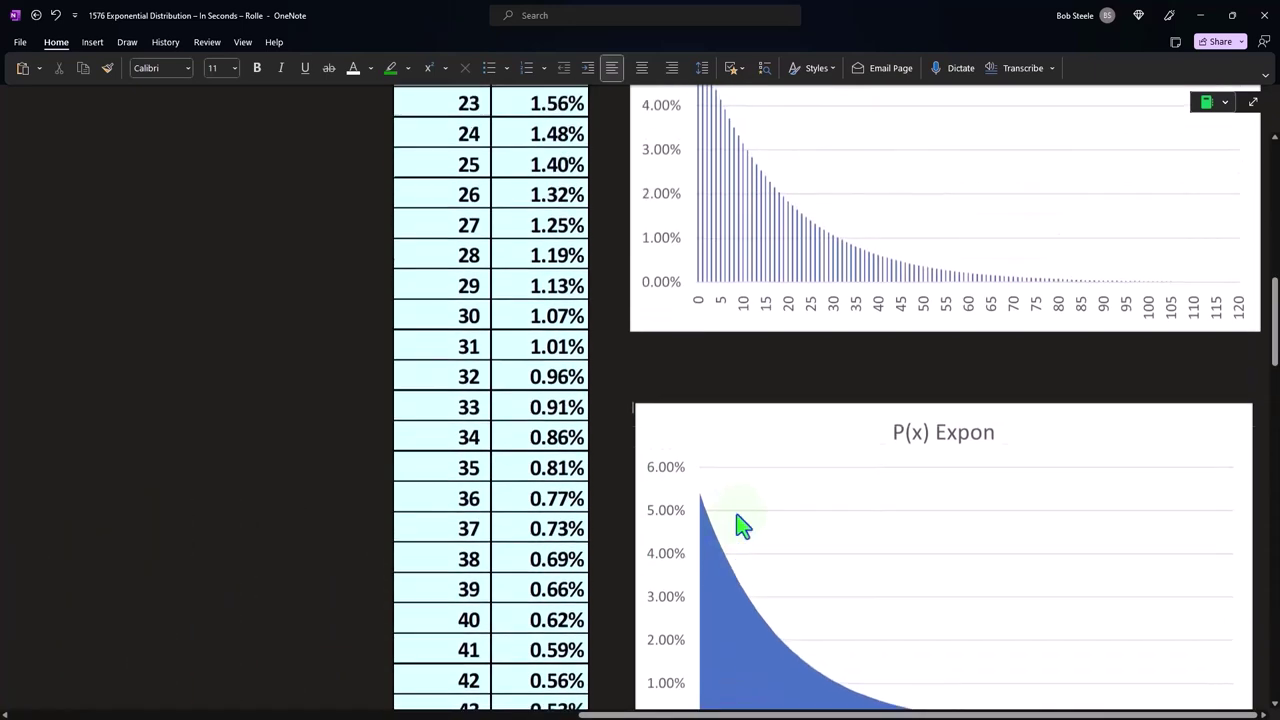
{"action": "scroll", "coordinate": [737, 518], "scroll_direction": "up", "scroll_amount": 6}
{"action": "scroll", "coordinate": [737, 527], "scroll_direction": "up", "scroll_amount": 4}
{"action": "scroll", "coordinate": [737, 527], "scroll_direction": "up", "scroll_amount": 2}
{"action": "scroll", "coordinate": [737, 527], "scroll_direction": "up", "scroll_amount": 7}
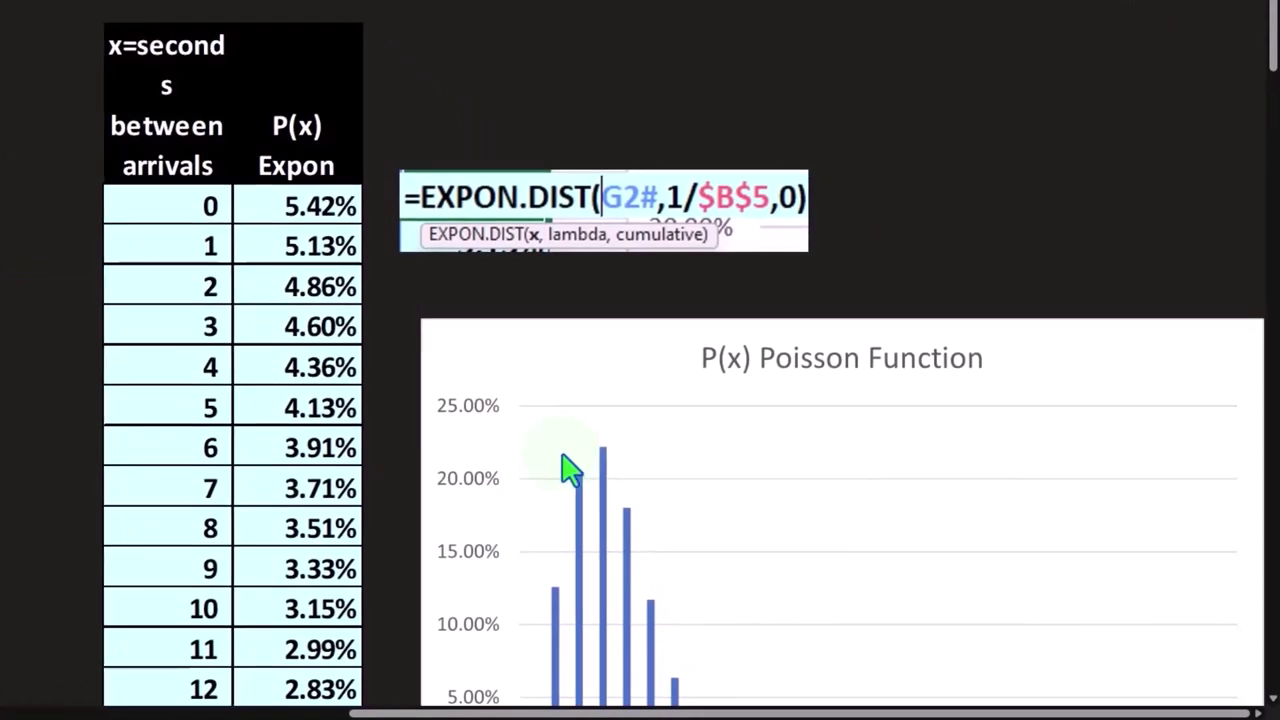
{"action": "scroll", "coordinate": [600, 480], "scroll_direction": "down", "scroll_amount": 5}
{"action": "scroll", "coordinate": [709, 517], "scroll_direction": "down", "scroll_amount": 3}
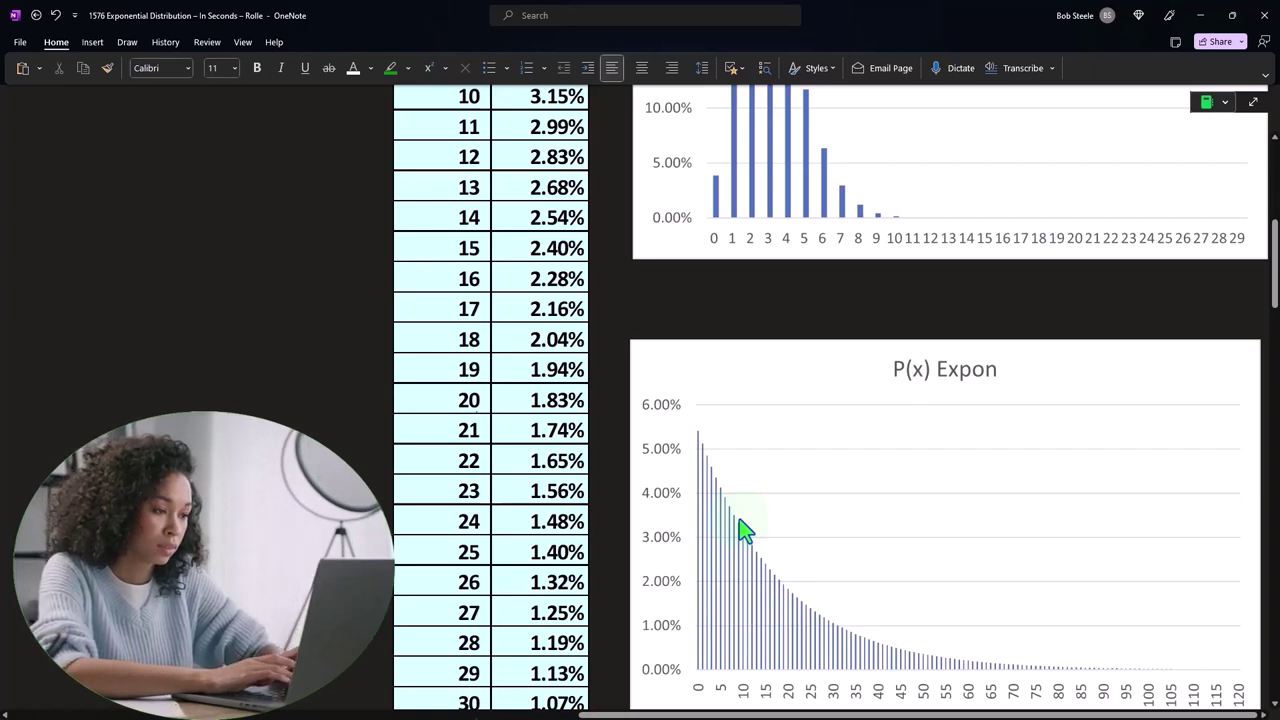
{"action": "scroll", "coordinate": [747, 526], "scroll_direction": "up", "scroll_amount": 2}
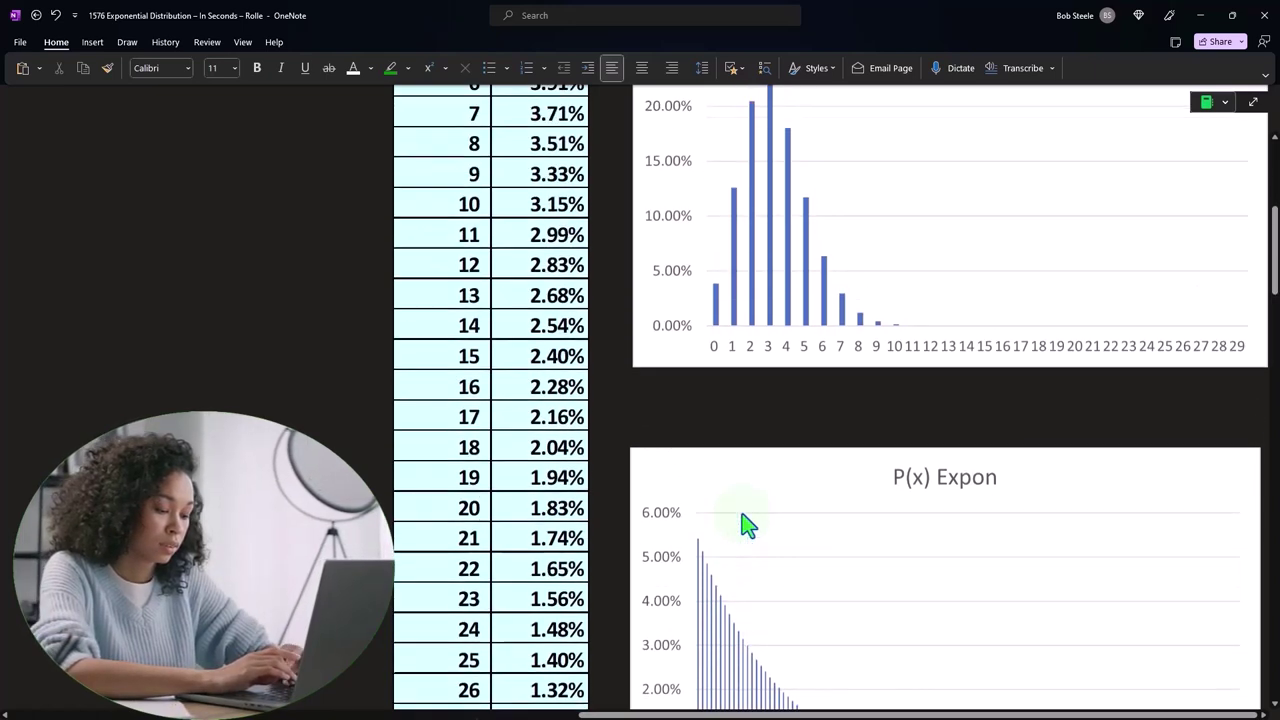
{"action": "scroll", "coordinate": [747, 526], "scroll_direction": "up", "scroll_amount": 3}
{"action": "scroll", "coordinate": [747, 526], "scroll_direction": "up", "scroll_amount": 5}
{"action": "scroll", "coordinate": [747, 526], "scroll_direction": "up", "scroll_amount": 1}
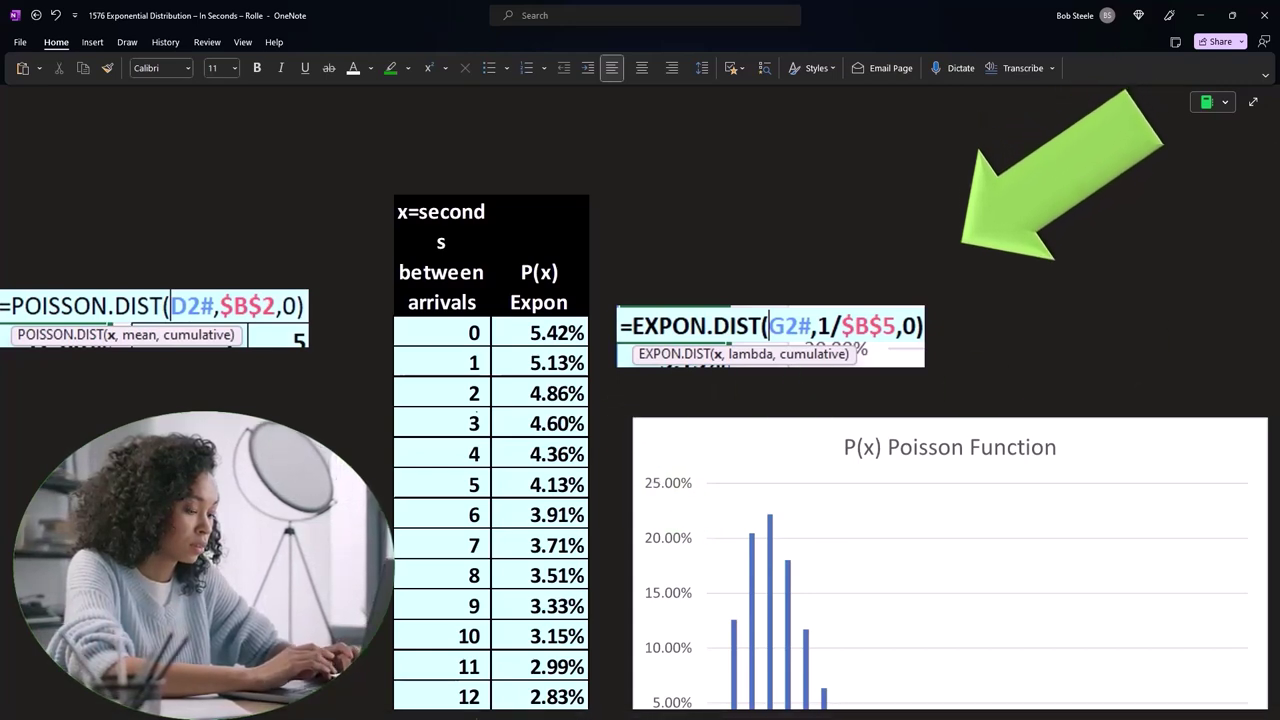
{"action": "left_click_drag", "start_coordinate": [993, 337], "coordinate": [585, 428]}
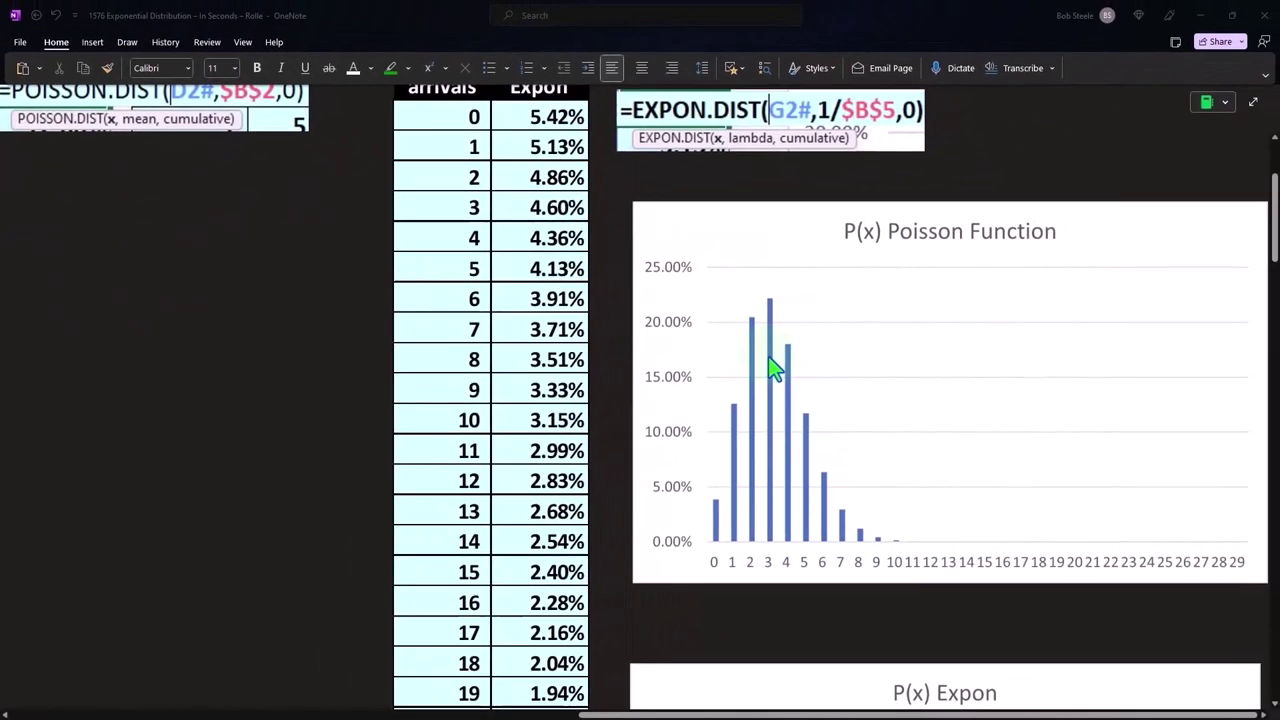
{"action": "scroll", "coordinate": [770, 368], "scroll_direction": "down", "scroll_amount": 5}
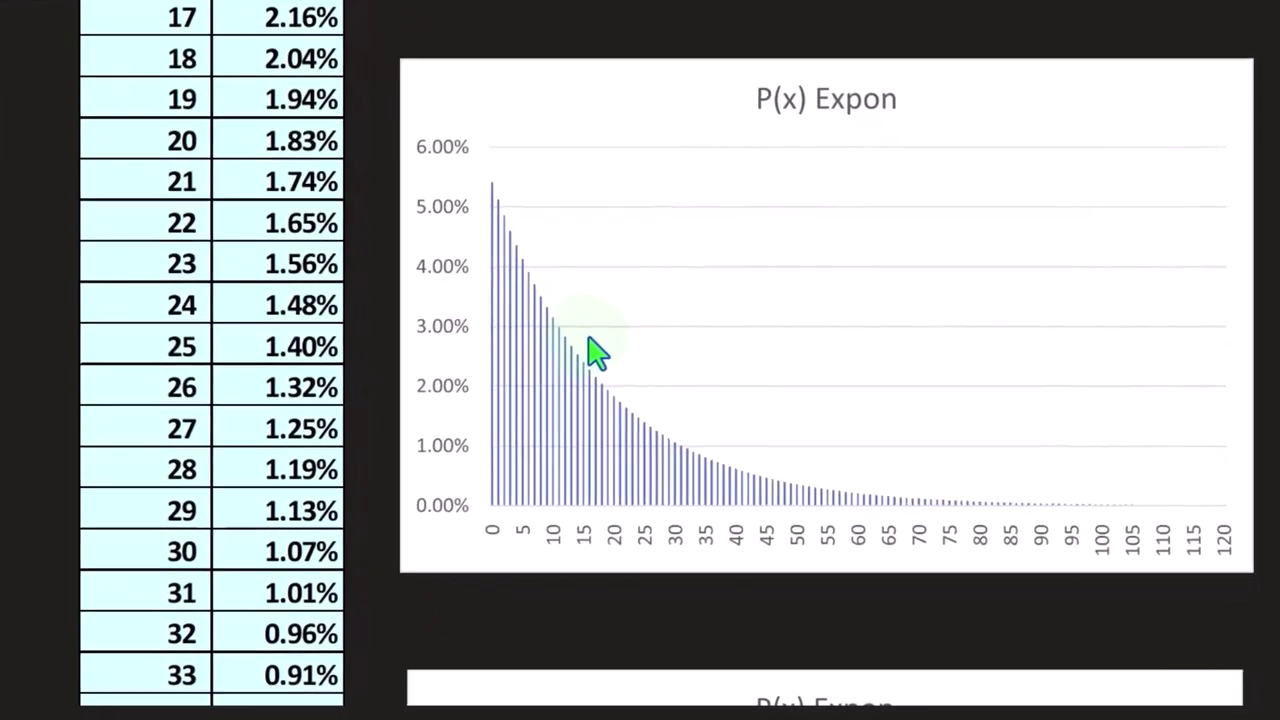
{"action": "scroll", "coordinate": [592, 350], "scroll_direction": "up", "scroll_amount": 10}
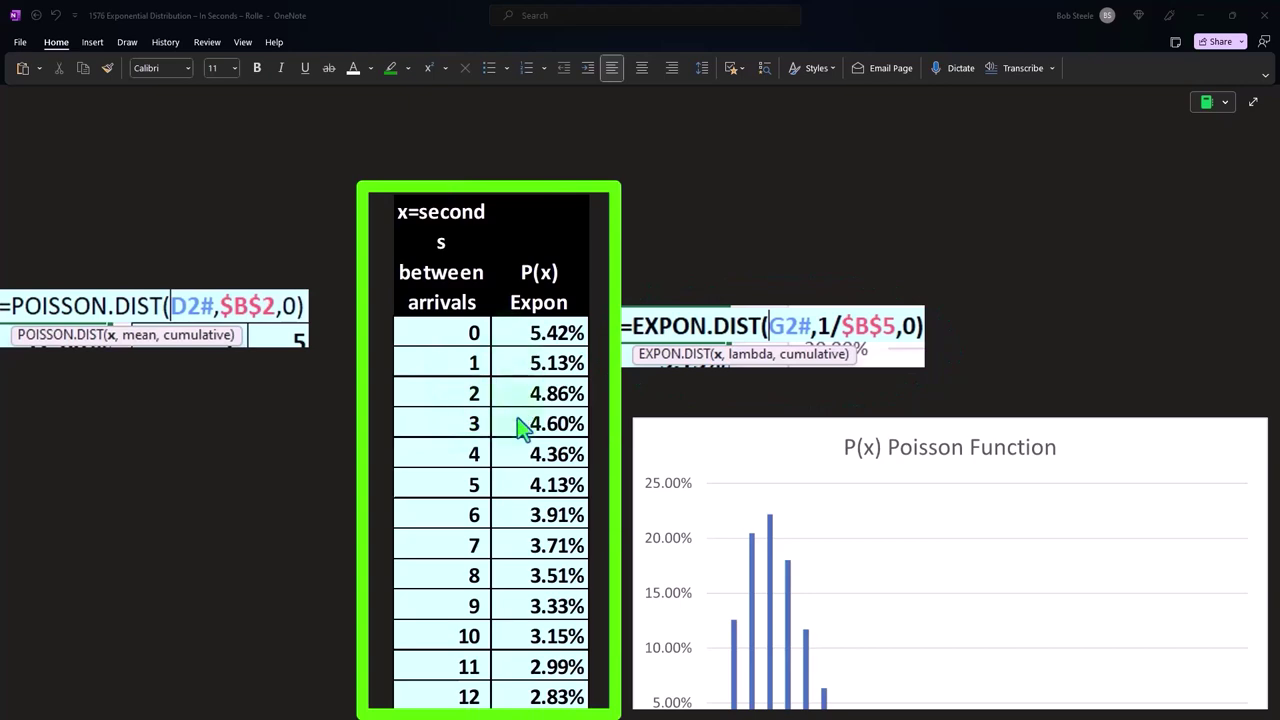
{"action": "scroll", "coordinate": [520, 435], "scroll_direction": "down", "scroll_amount": 3}
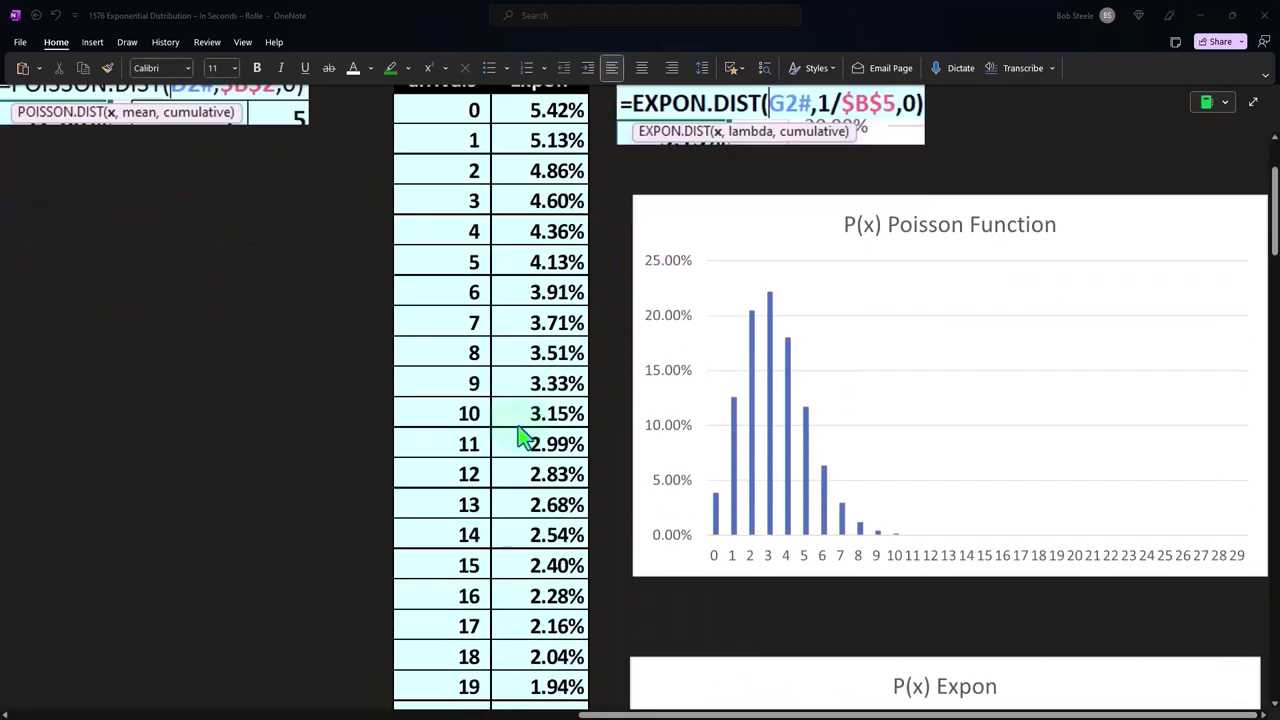
{"action": "scroll", "coordinate": [520, 435], "scroll_direction": "down", "scroll_amount": 3}
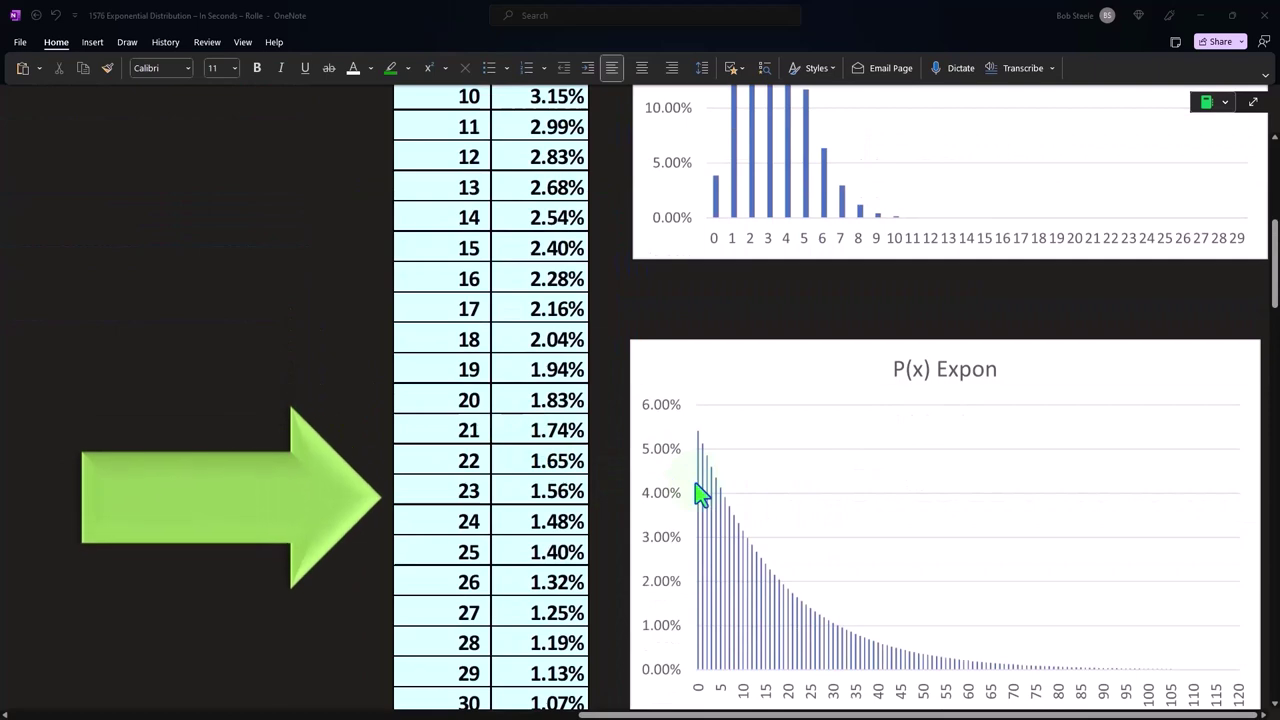